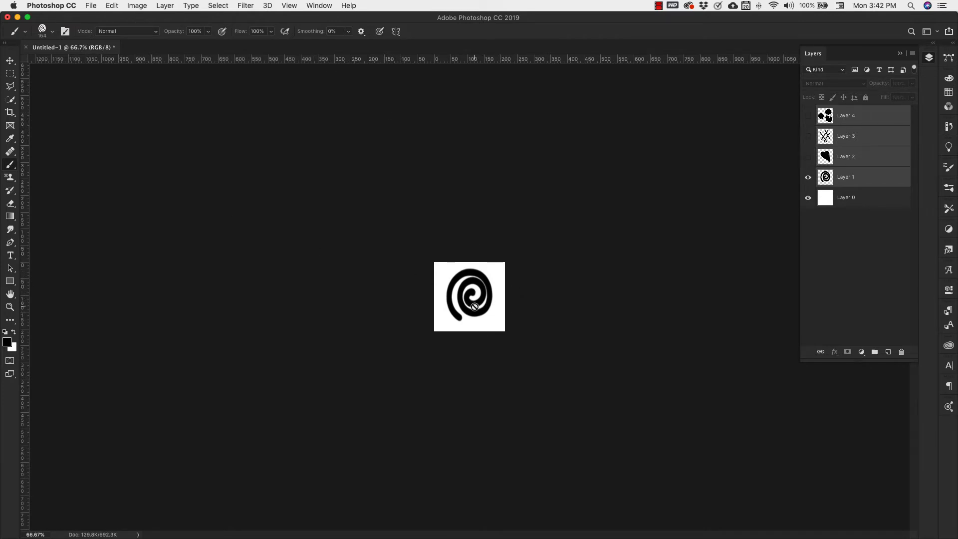
Step: Paint a yellow stroke with the spiral brush over the black spiral on Layer 2
mouse_move(470, 342)
mouse_down()
mouse_move(408, 274)
mouse_move(407, 312)
mouse_up()
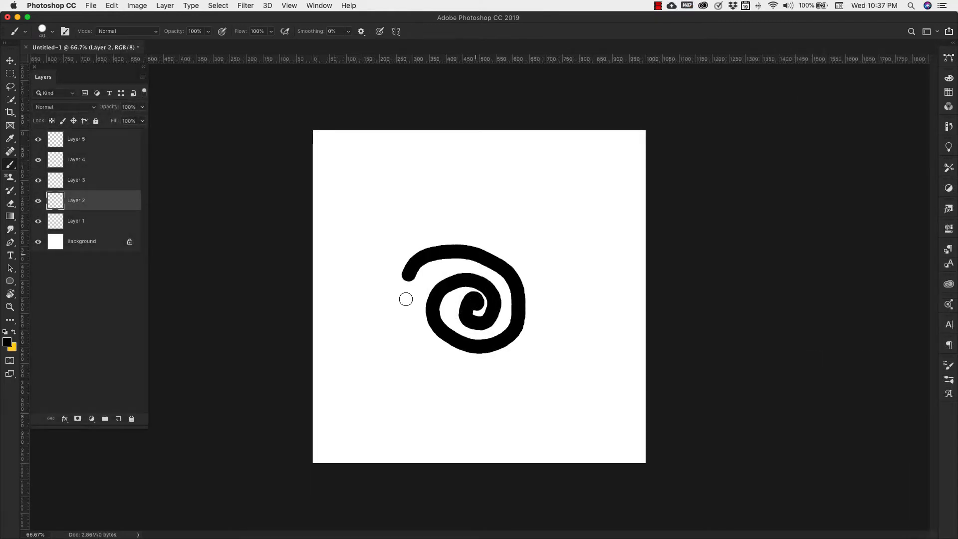
key(x)
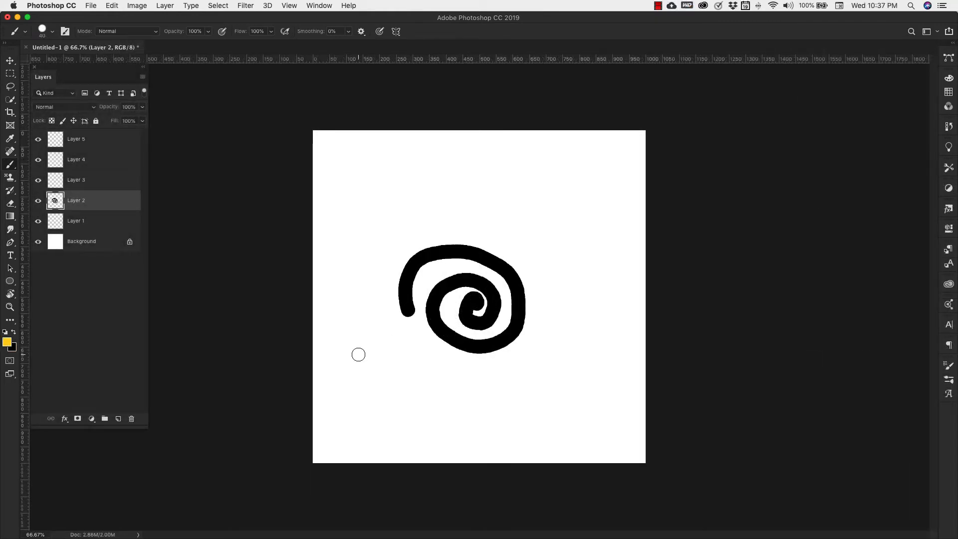
click(469, 298)
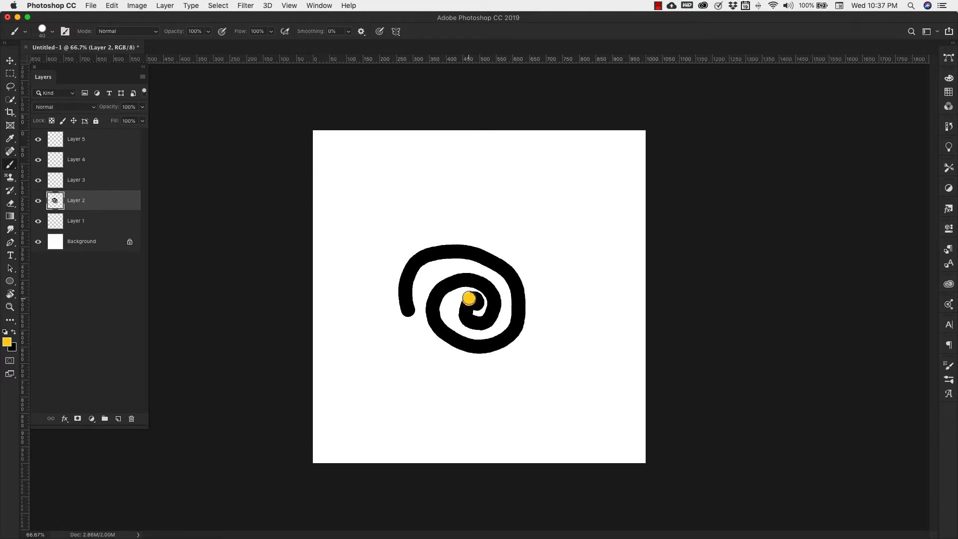
mouse_move(469, 299)
mouse_down()
mouse_move(448, 312)
mouse_move(467, 330)
mouse_move(496, 316)
mouse_move(503, 294)
mouse_move(485, 268)
mouse_move(453, 261)
mouse_move(421, 275)
mouse_move(420, 298)
mouse_move(451, 313)
mouse_move(460, 295)
mouse_up()
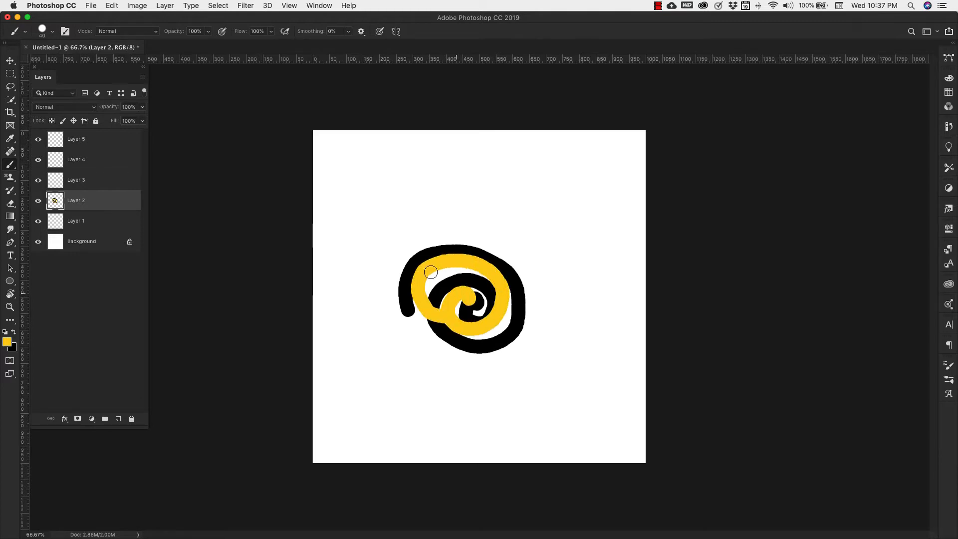
Step: Stamp yellow spiral brush marks scattered around the canvas on Layer 3
click(110, 5)
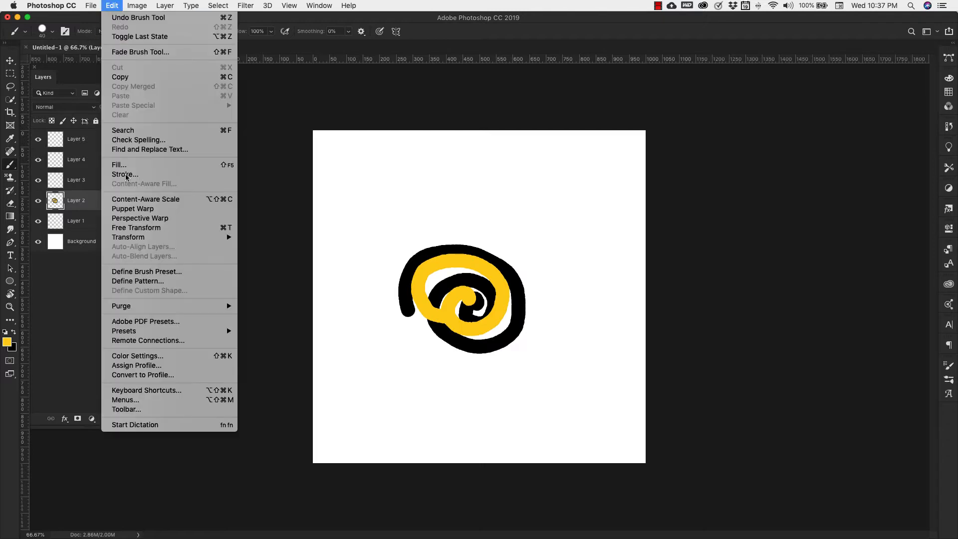
click(144, 271)
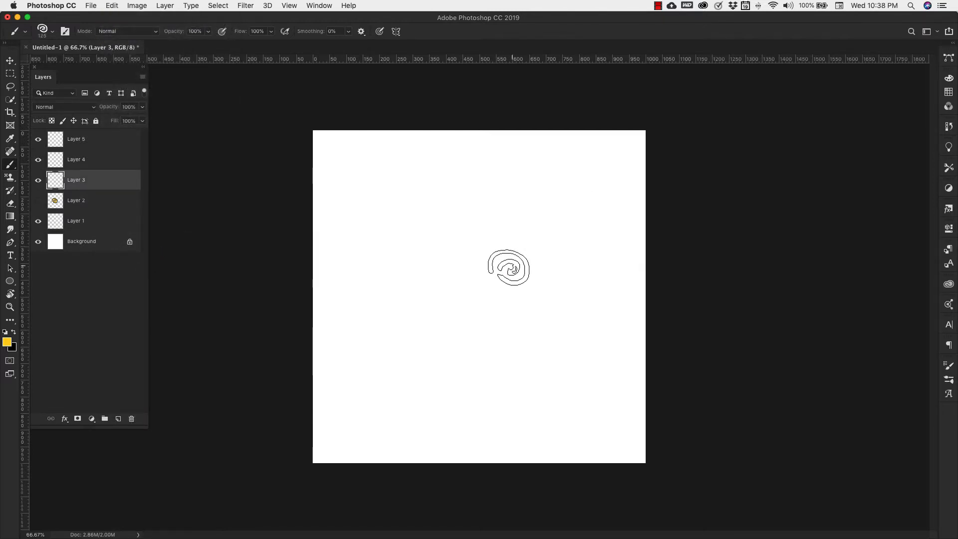
click(505, 273)
click(478, 216)
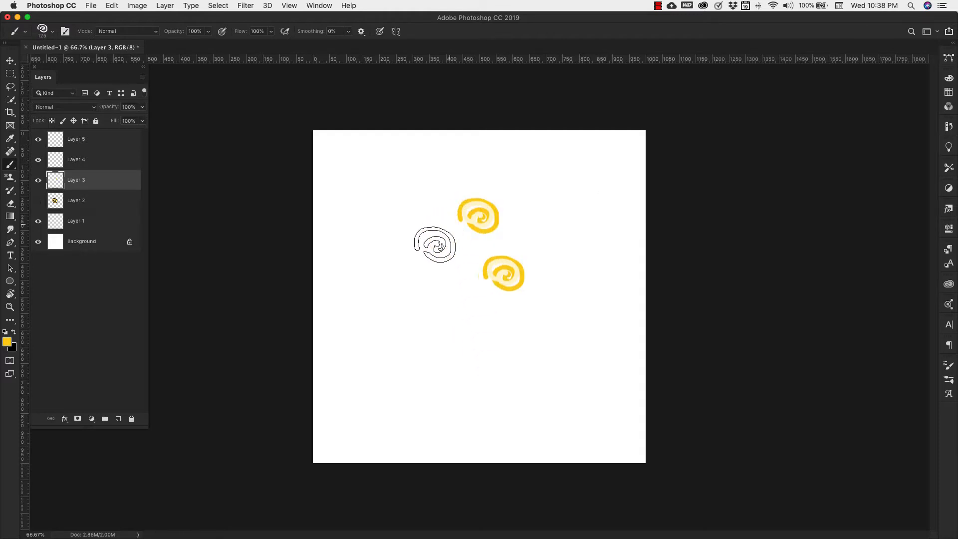
click(434, 249)
click(426, 291)
click(466, 344)
click(521, 360)
click(563, 337)
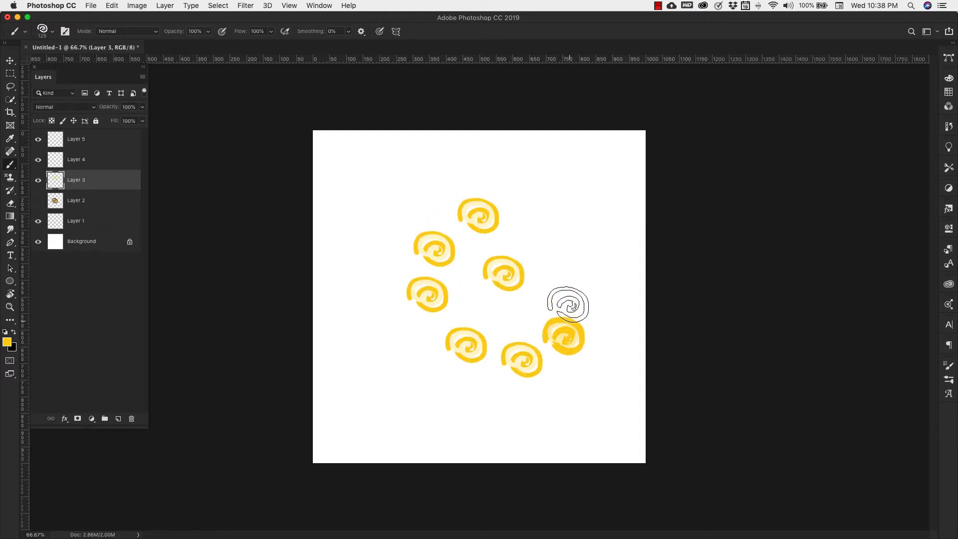
click(564, 305)
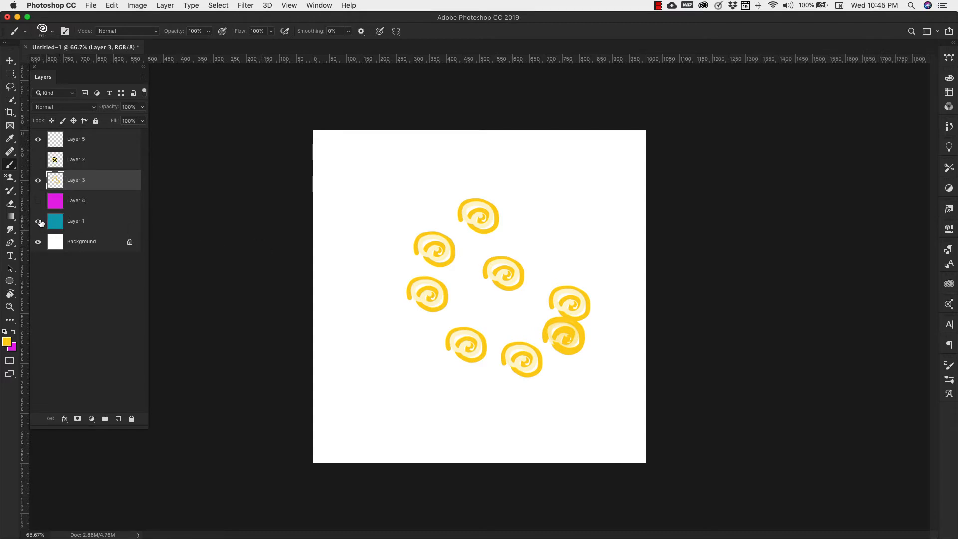
Step: Show the colored Layer 1 and Layer 4 underneath the spirals
click(38, 221)
click(39, 200)
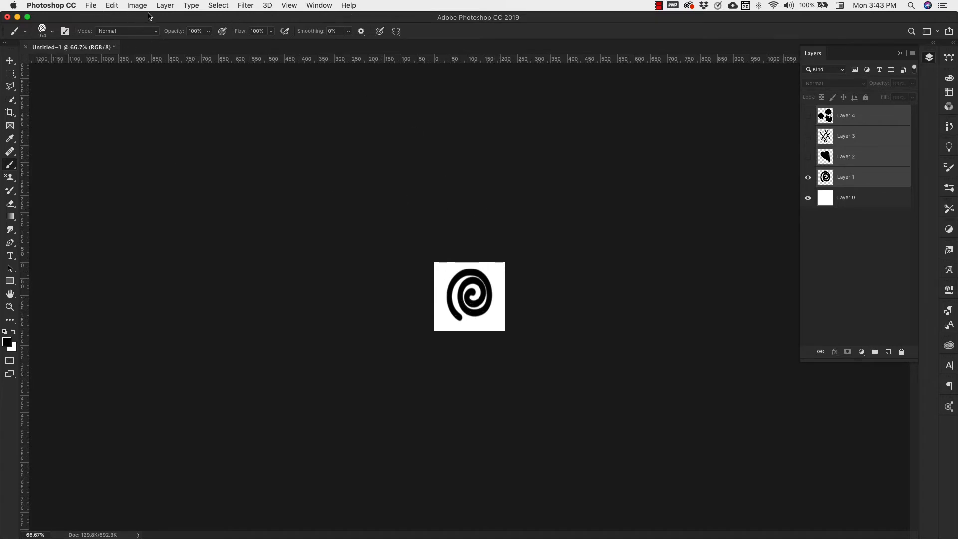
Step: Define a brush preset from the spiral on Layer 1 named spiral
click(112, 10)
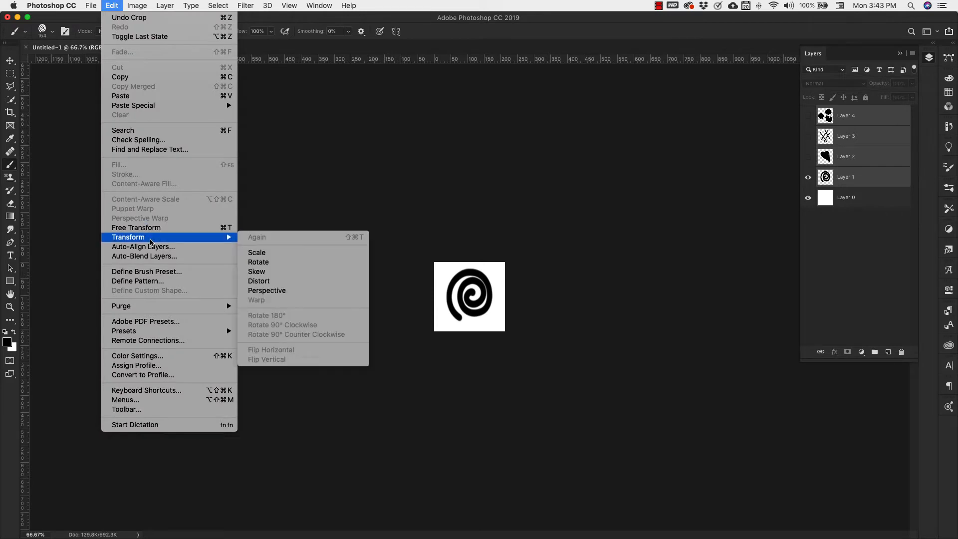
click(159, 274)
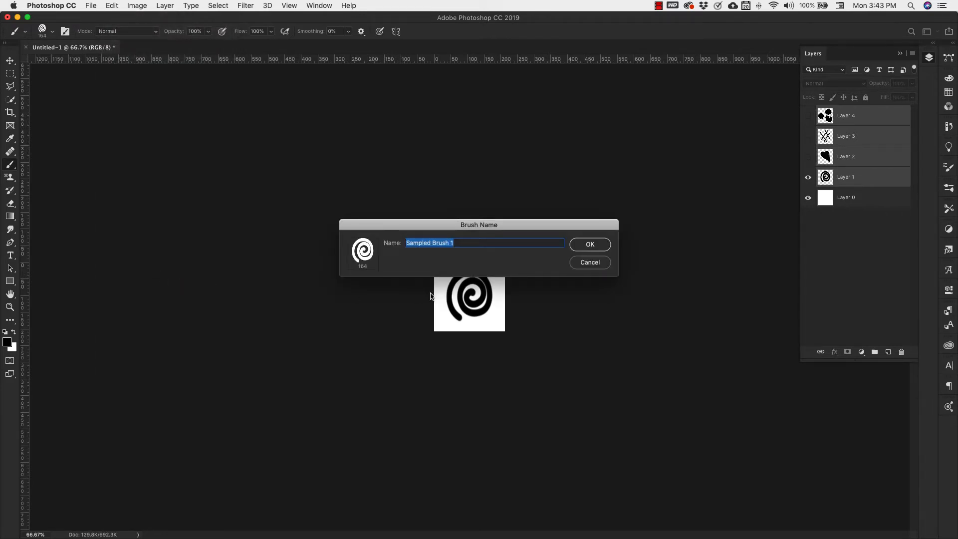
text(spiral)
key(Return)
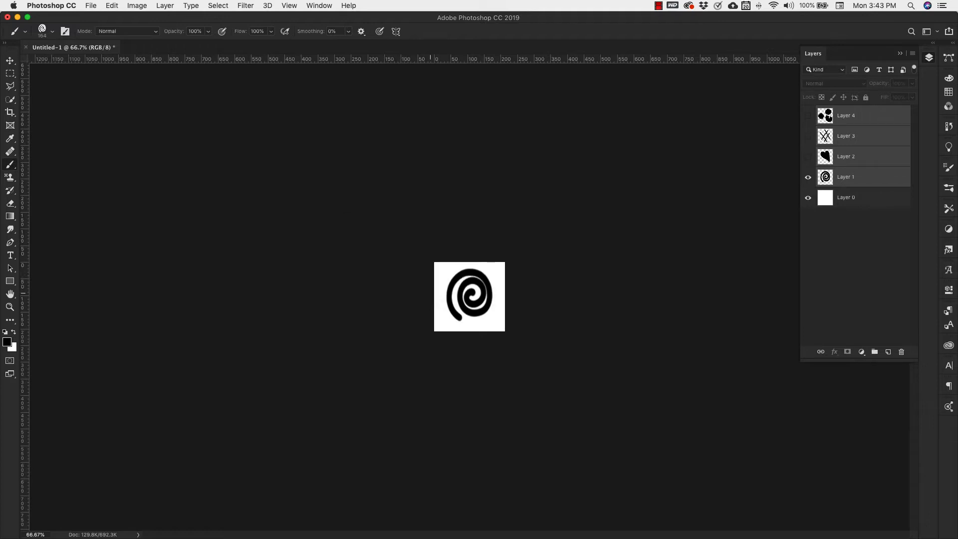
Step: Hide Layer 1, show the heart on Layer 2, and define it as a brush preset named Heart
click(808, 177)
click(808, 157)
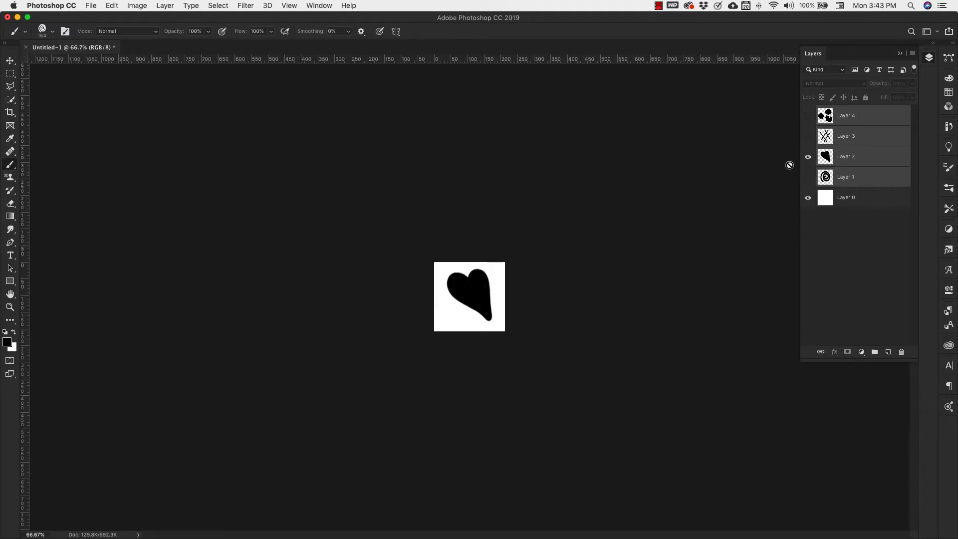
click(111, 6)
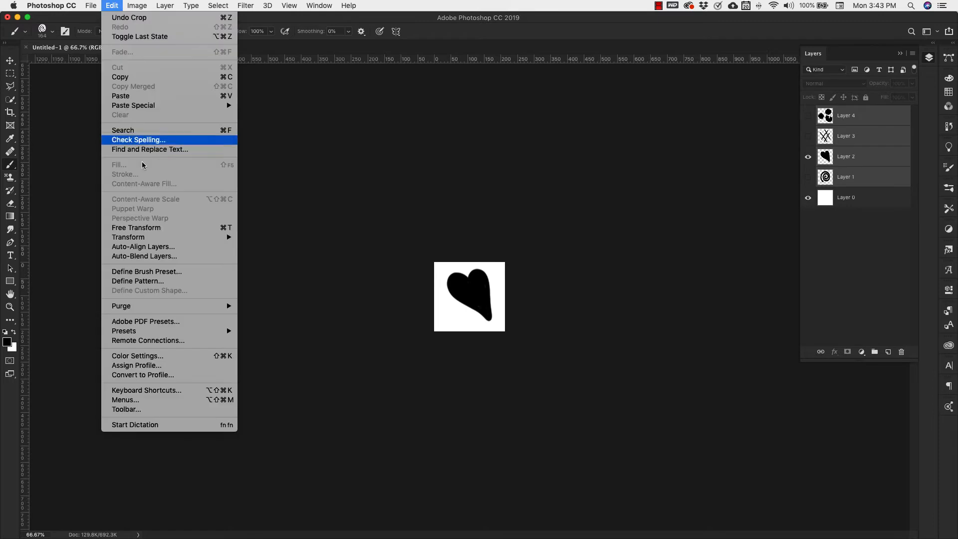
click(139, 272)
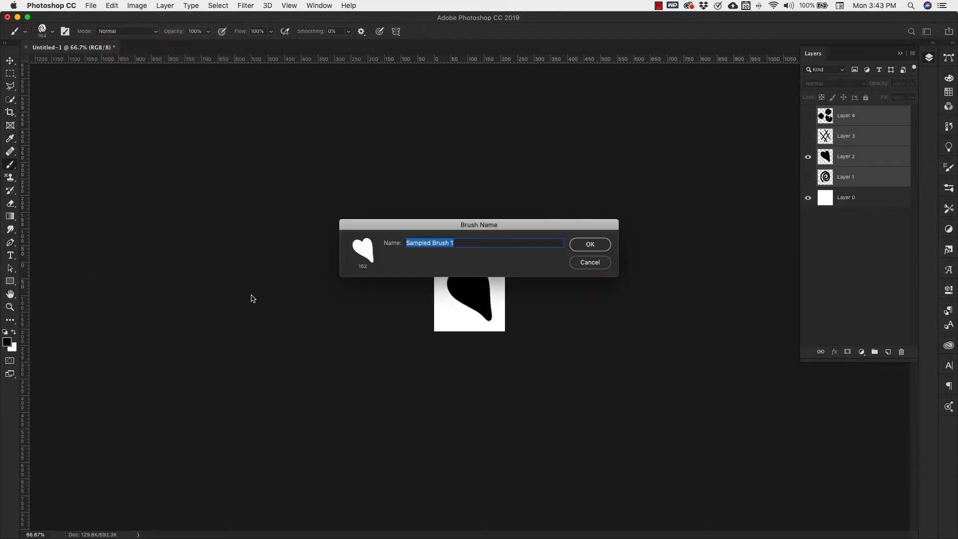
text(Heart)
click(583, 244)
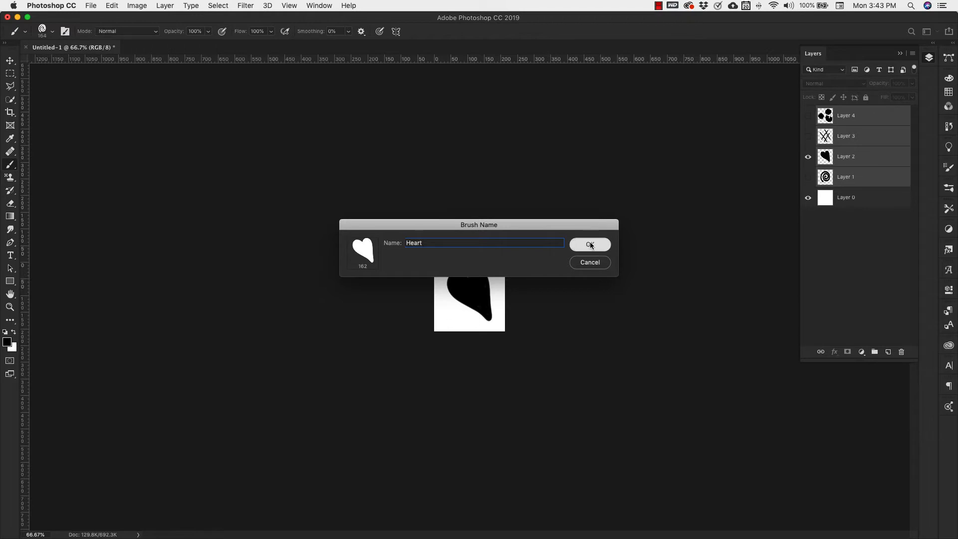
Step: Show Layer 3 alone and define its crossed lines as a brush preset named Hashtag
click(807, 136)
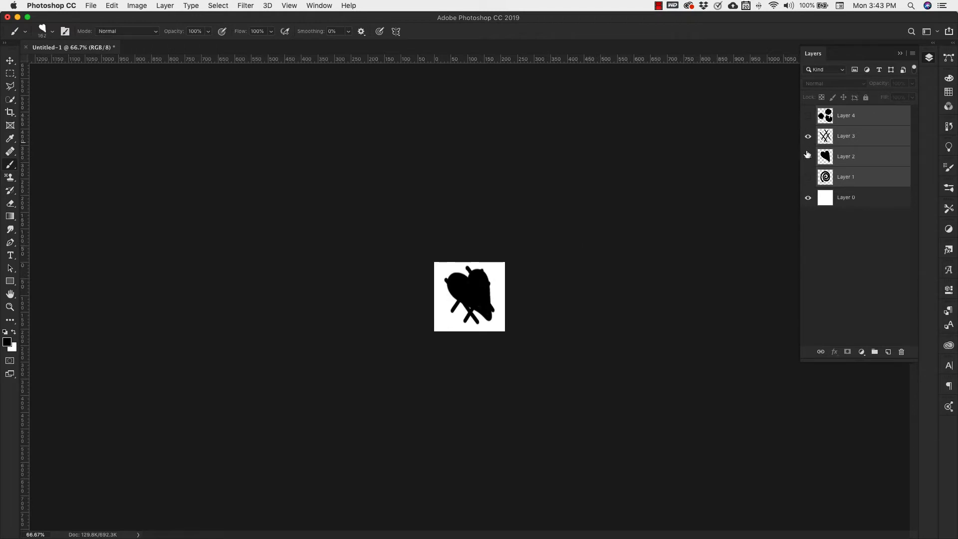
click(807, 156)
click(112, 7)
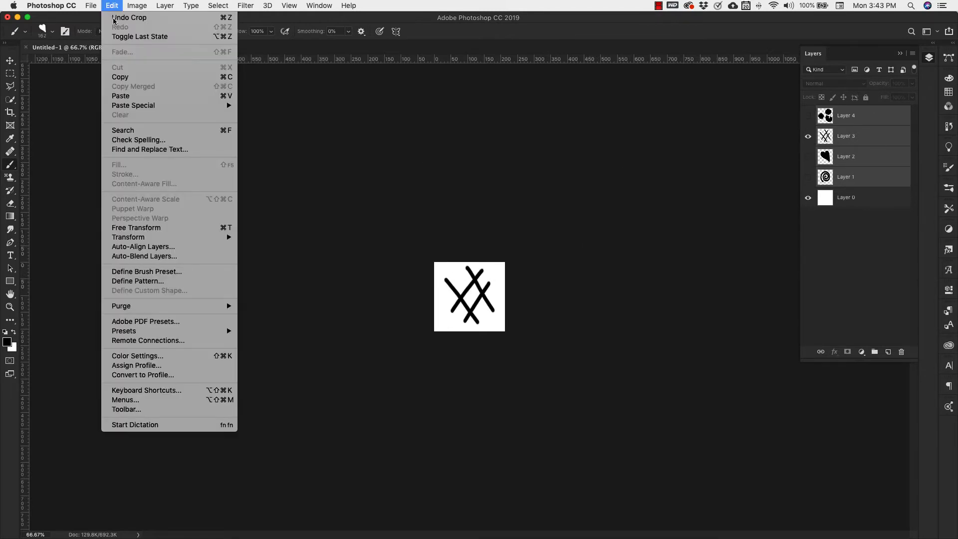
click(163, 274)
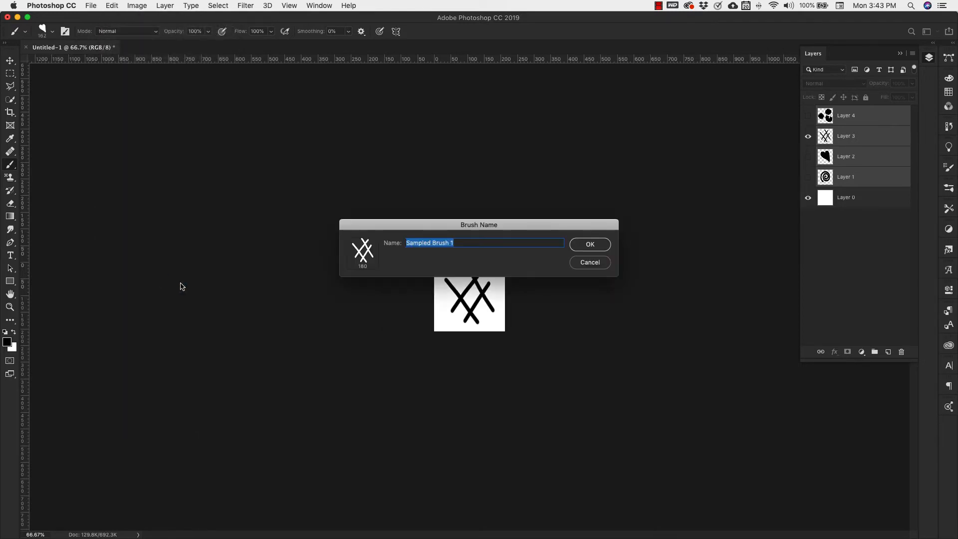
text(Hashtag)
click(581, 244)
Step: Show Layer 4 alone and define its blobs as a brush preset named Dots
click(808, 136)
click(808, 116)
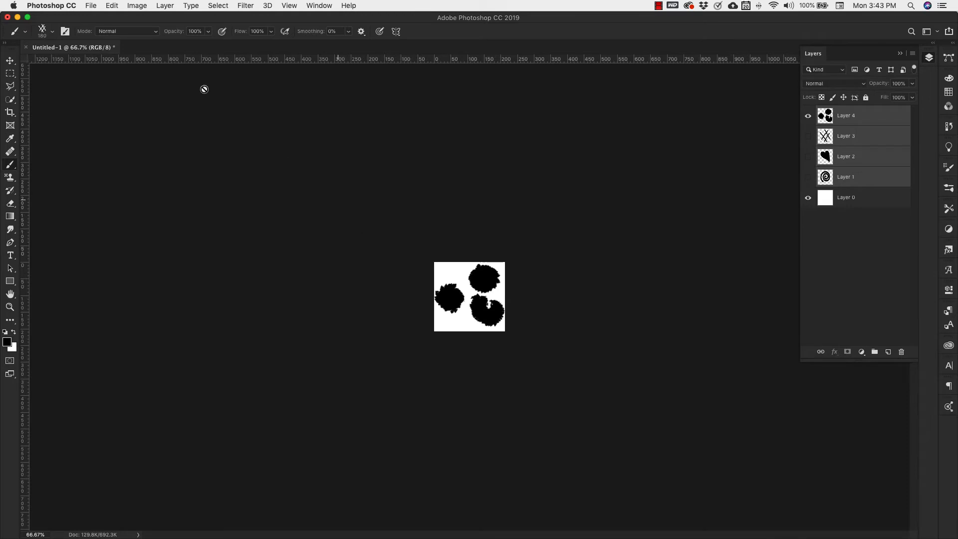
click(113, 7)
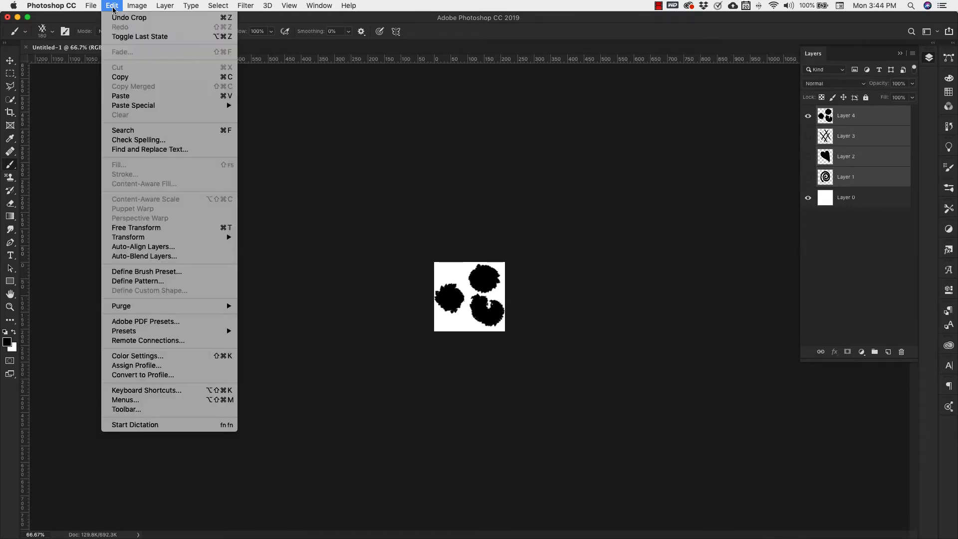
click(130, 271)
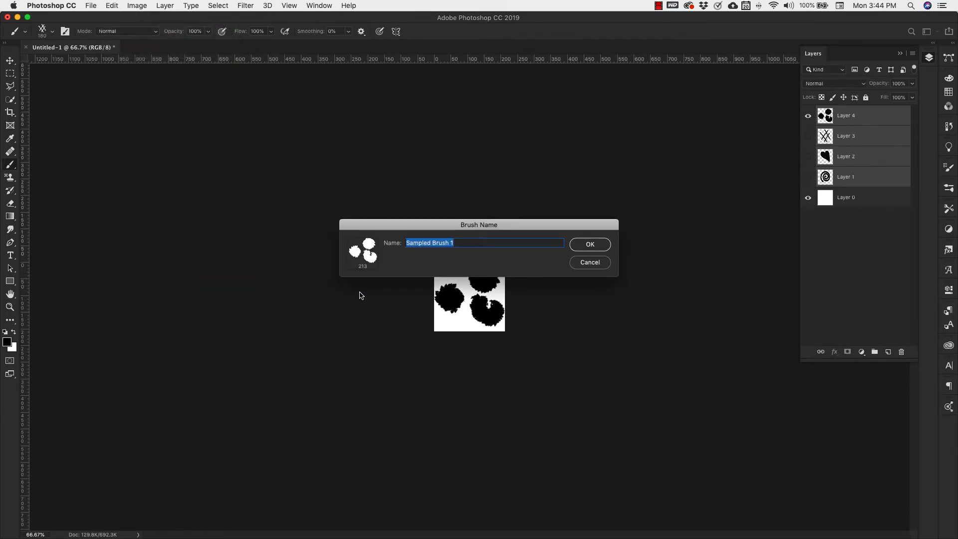
text(Dot)
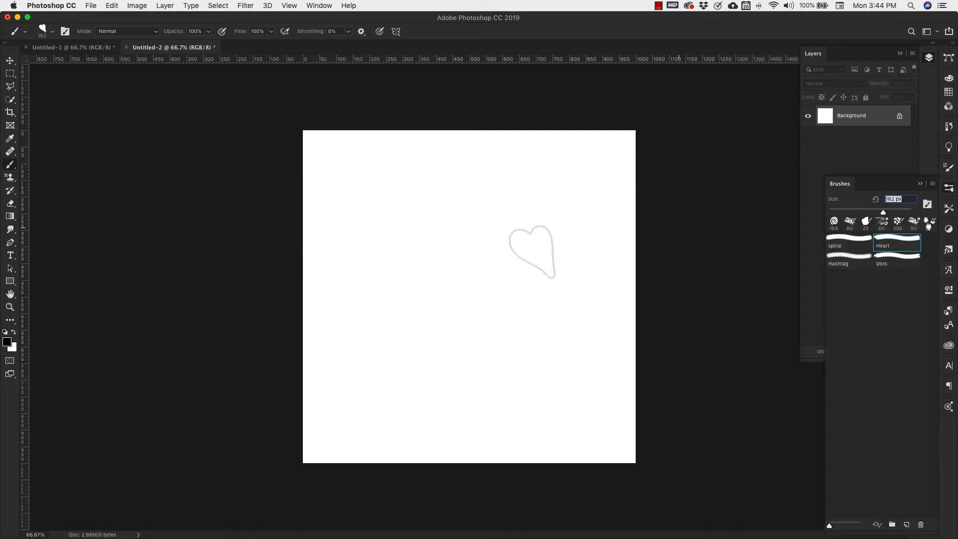
Step: Test the Dots brush with a stroke on the new canvas and stamp a Heart brush mark
mouse_move(534, 246)
mouse_down()
mouse_move(504, 250)
mouse_move(545, 385)
mouse_up()
click(551, 312)
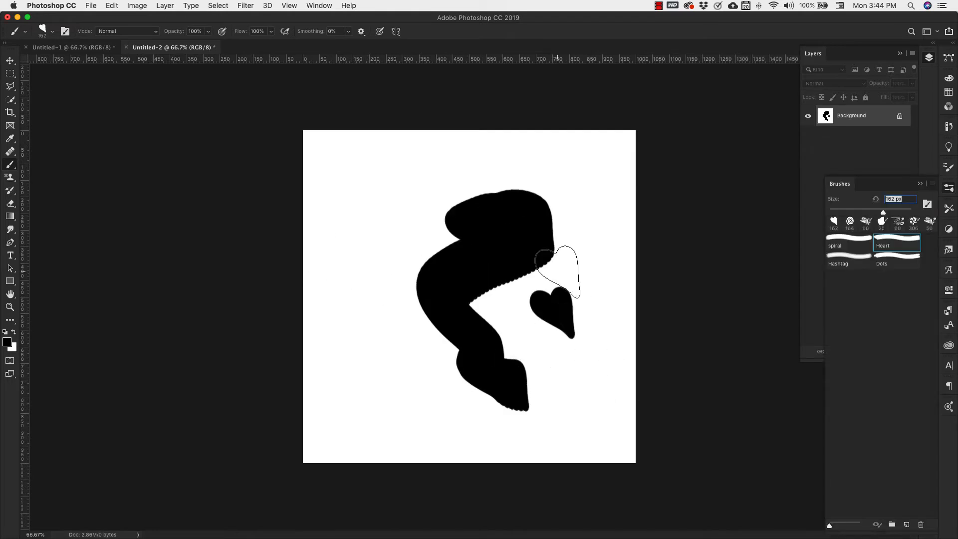
Step: Stamp several Heart brush marks around the canvas and undo the last three
click(382, 197)
click(360, 264)
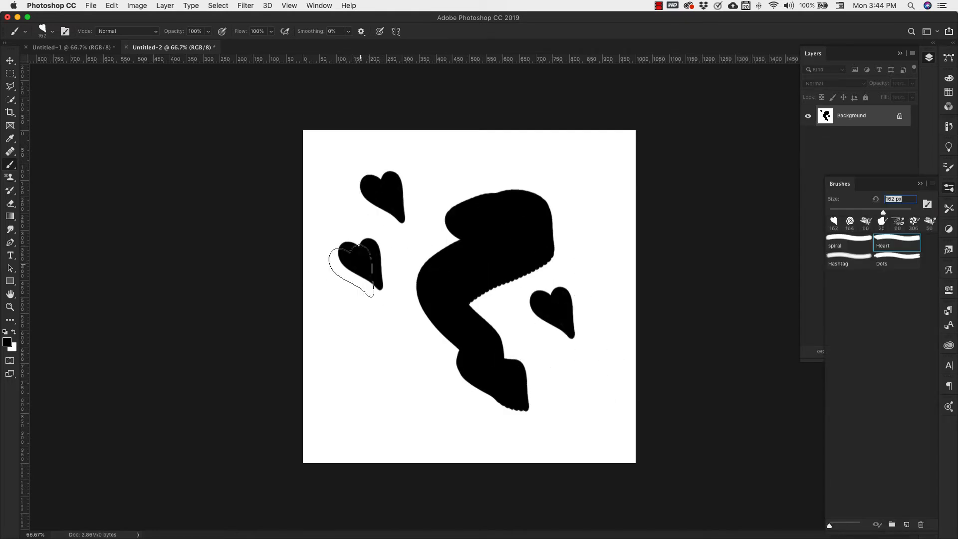
click(354, 330)
click(381, 388)
click(450, 394)
key(super+z)
key(super+z)
key(super+z)
key(super+z)
key(super+z)
key(super+z)
key(super+z)
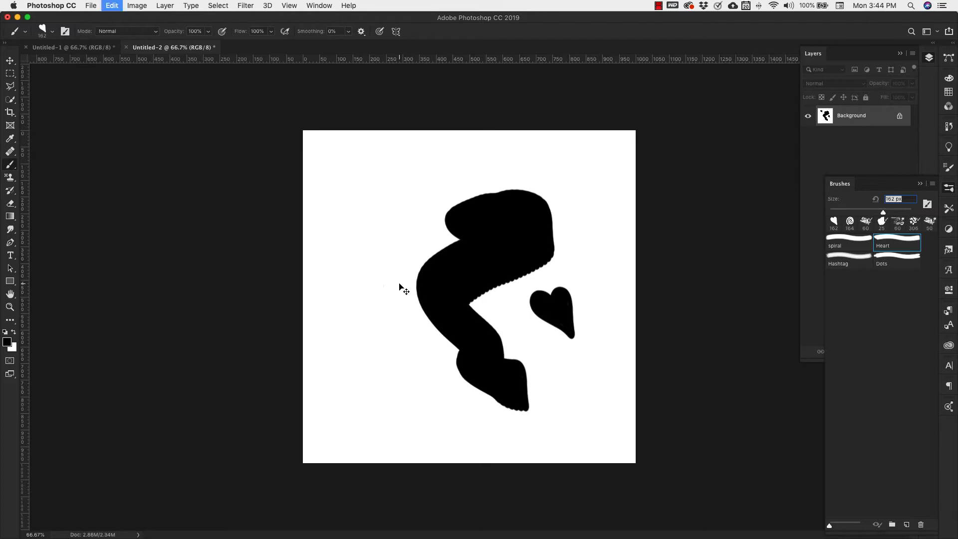
Step: Select the Dots brush and set its Brush Tip Shape spacing to 71%
click(840, 253)
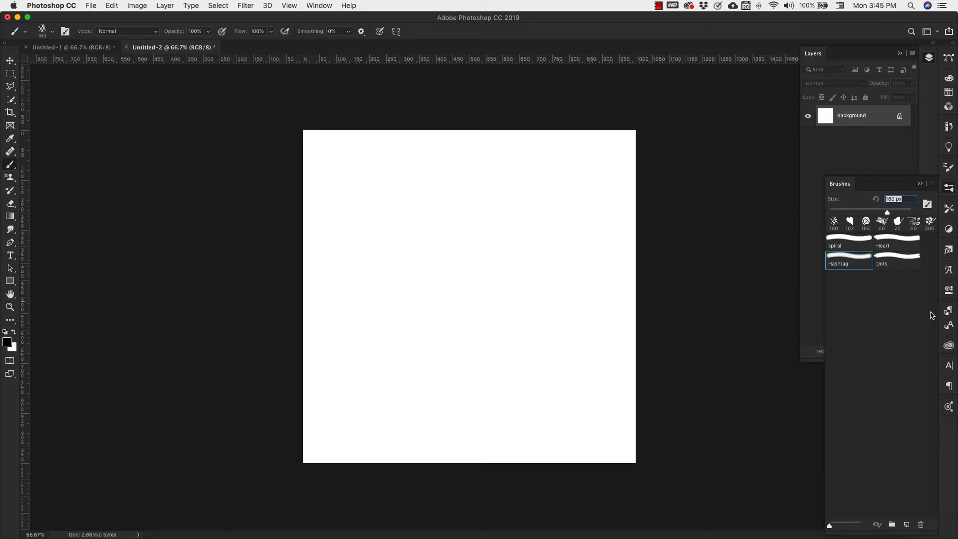
click(898, 260)
click(949, 169)
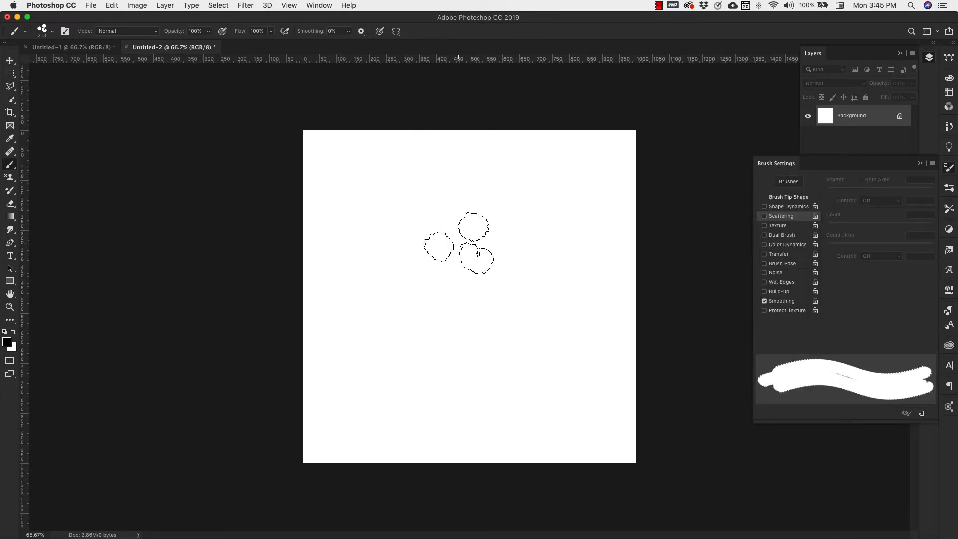
click(779, 198)
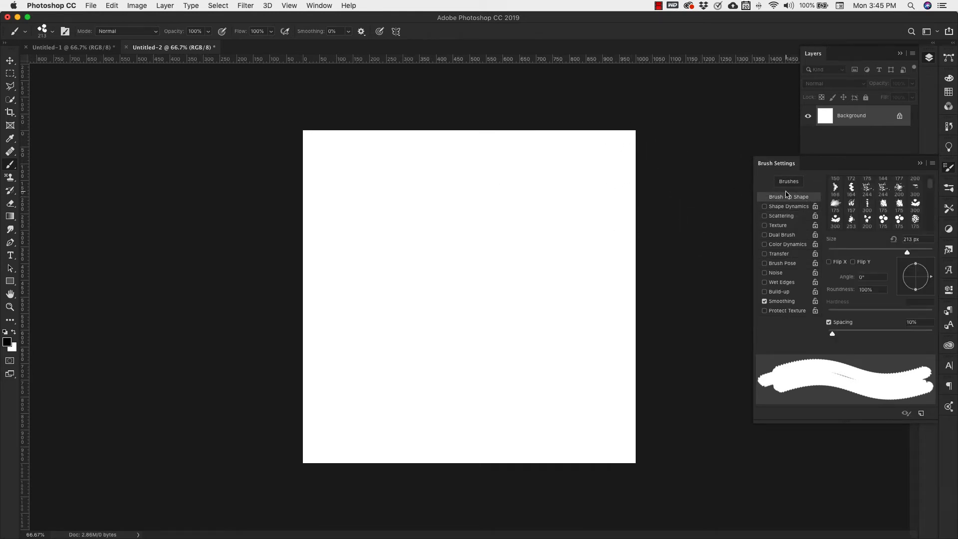
drag(832, 335, 865, 335)
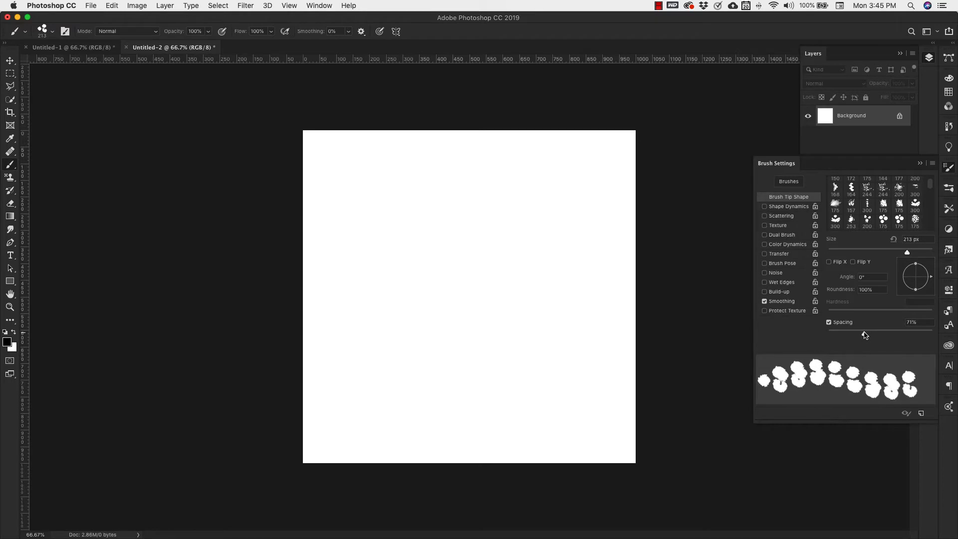
Step: Enable Shape Dynamics for the Dots brush and set Size Jitter to 31%, Minimum Diameter to 26% and Angle Jitter to 18%
click(777, 207)
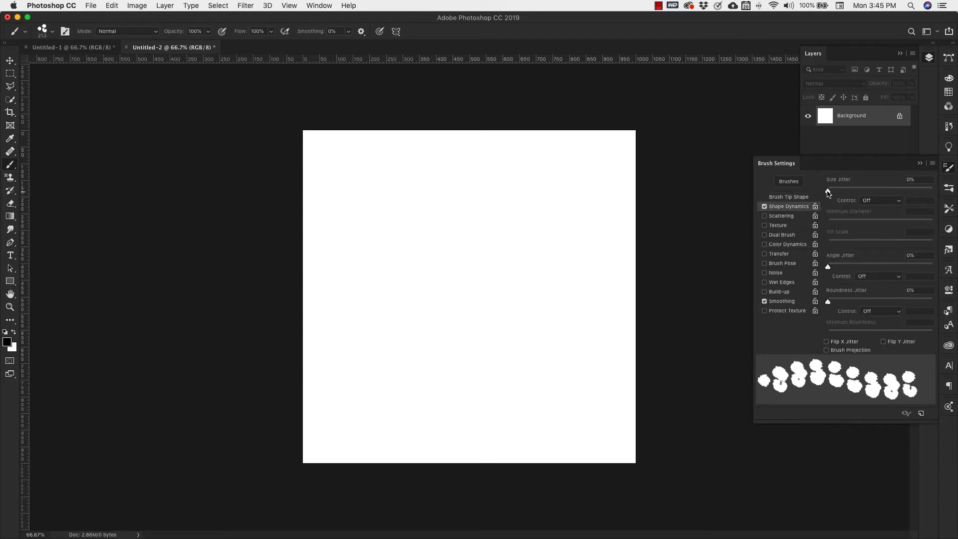
drag(827, 190, 859, 193)
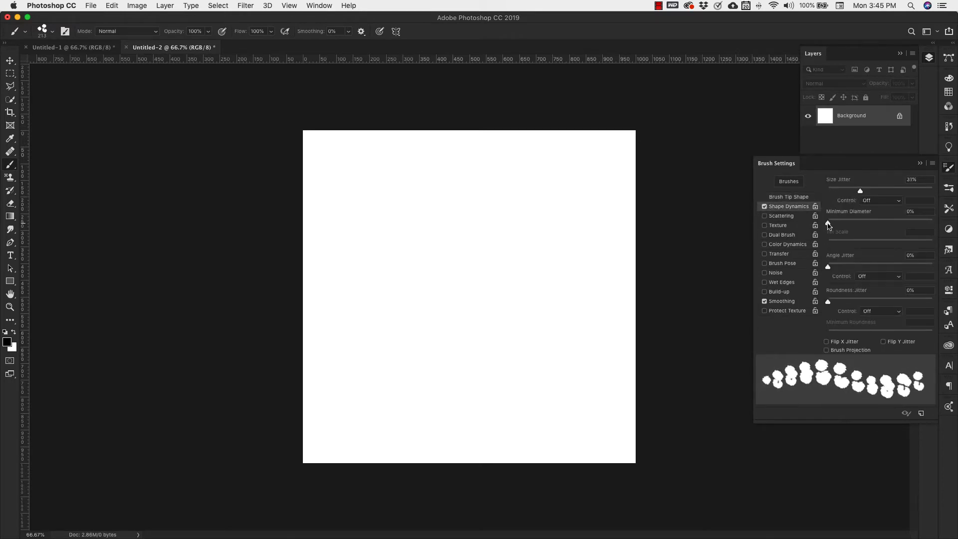
drag(828, 223, 855, 223)
drag(828, 267, 846, 267)
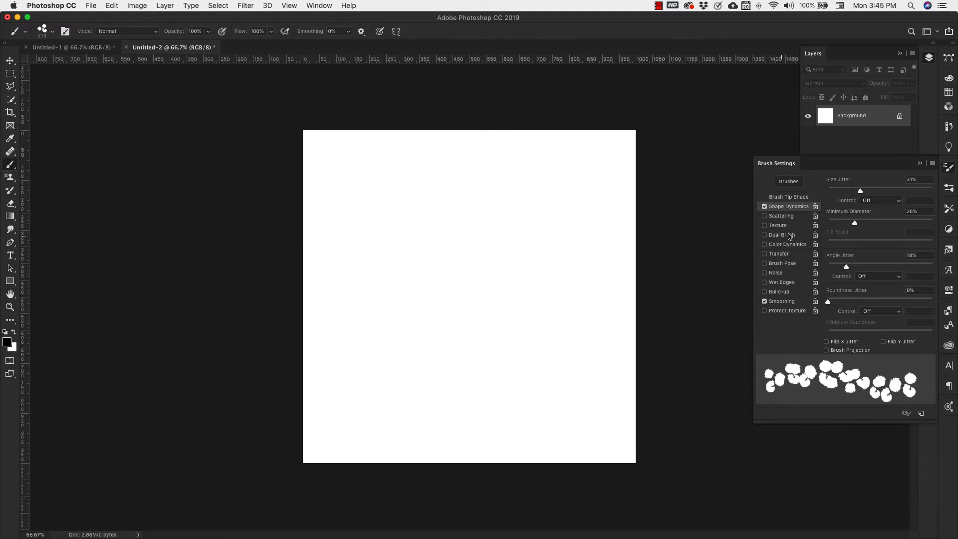
Step: Enable Scattering and set Scatter to 128%, then raise the count jitter
click(771, 216)
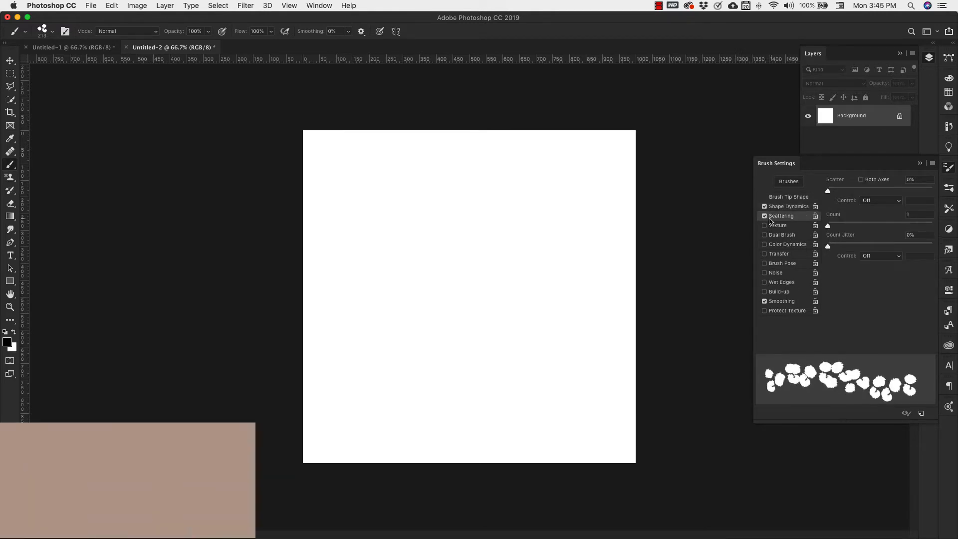
drag(827, 190, 842, 190)
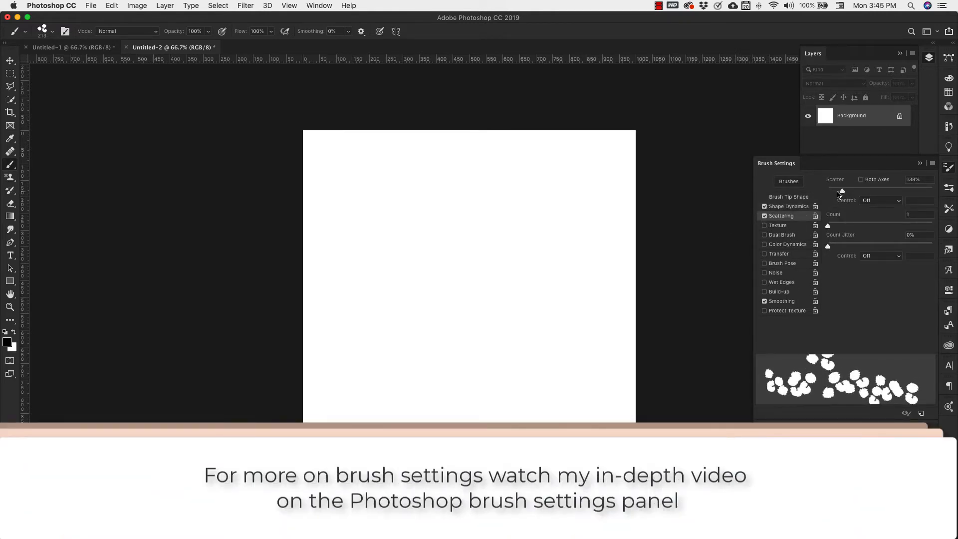
drag(828, 227, 862, 246)
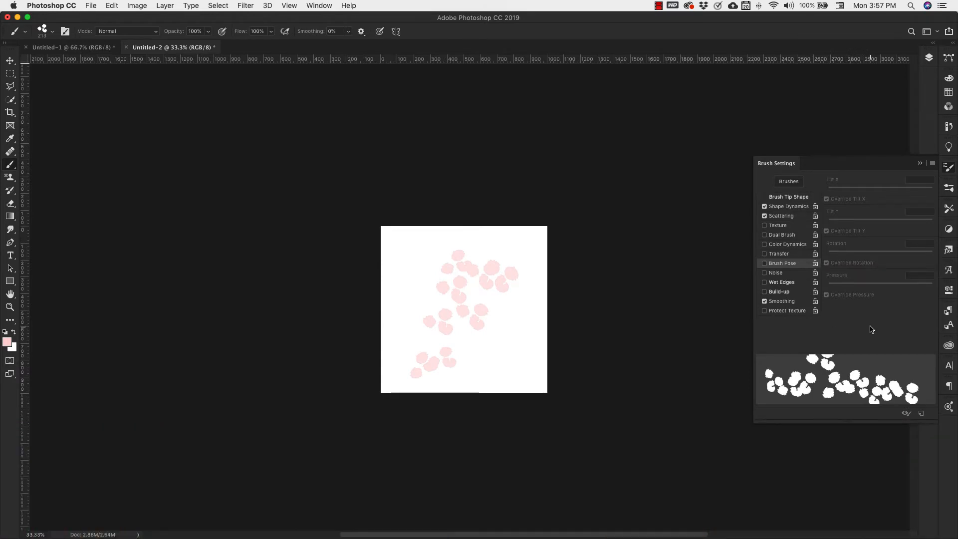
Step: Paint a test stroke across the canvas with the scattering Dots brush
click(920, 163)
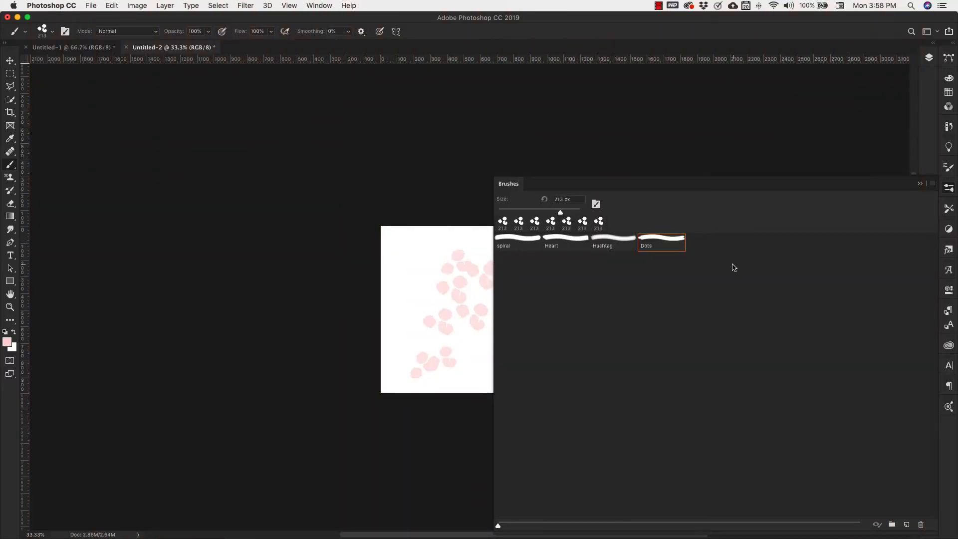
click(947, 168)
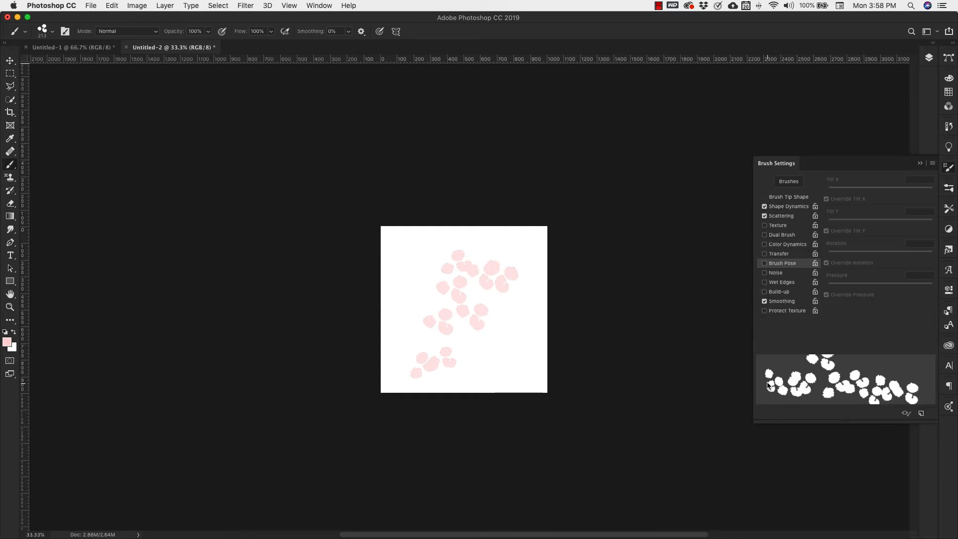
mouse_move(471, 325)
mouse_down()
mouse_move(476, 297)
mouse_move(451, 334)
mouse_move(439, 301)
mouse_up()
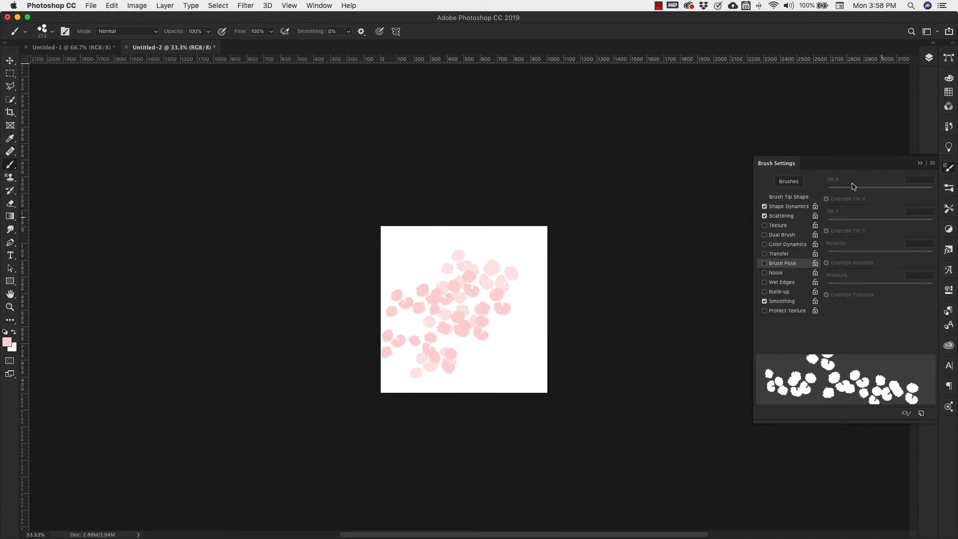
Step: Save the current brush settings as a new brush preset named scatter dots
click(933, 164)
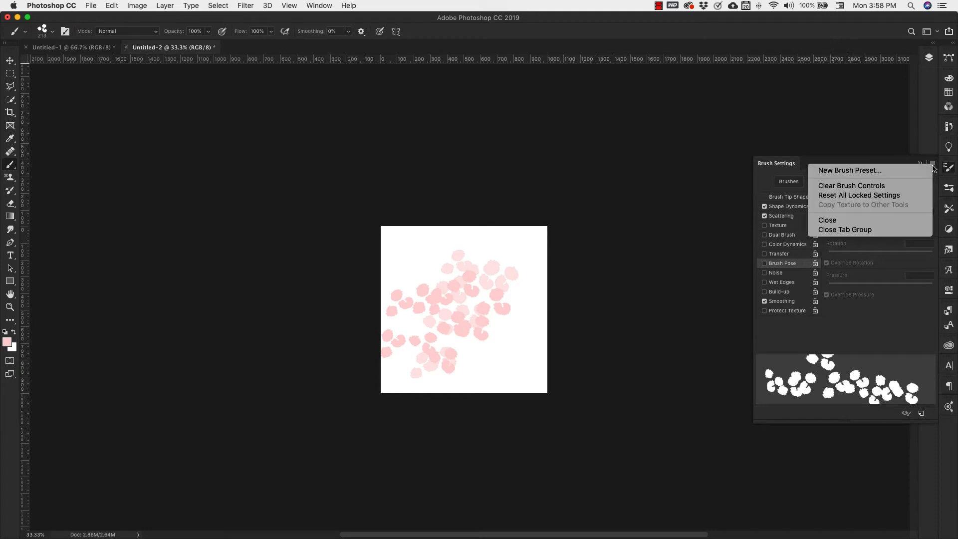
click(865, 172)
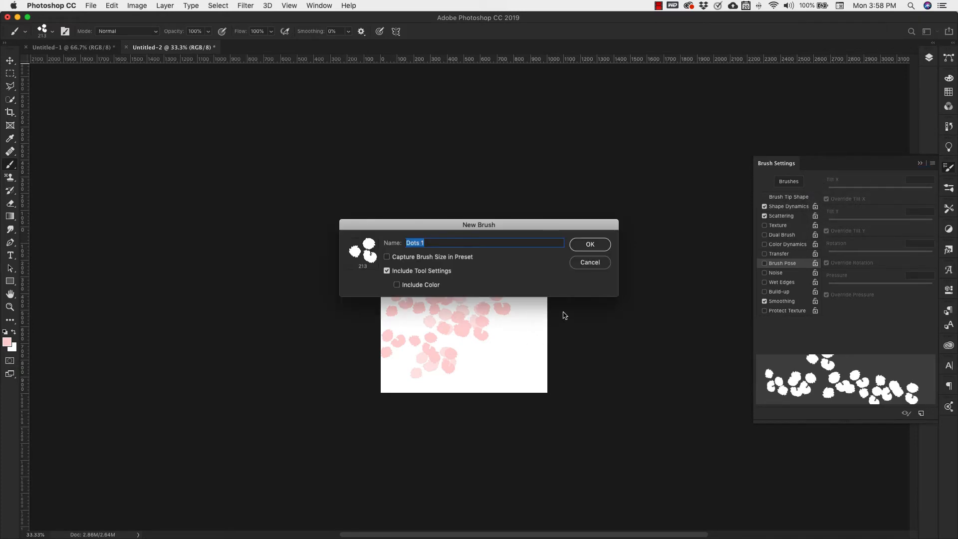
text(scatter d)
click(588, 246)
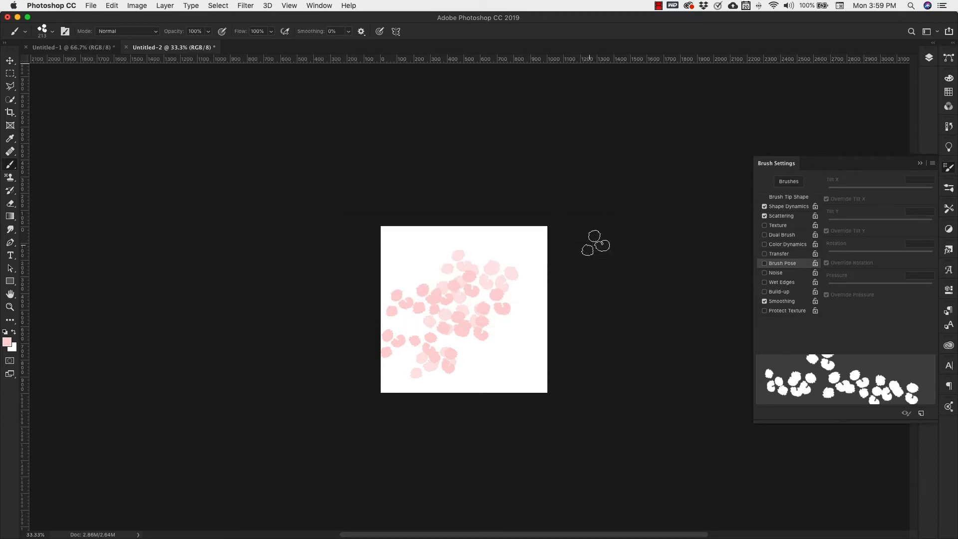
Step: Open the Preset Manager with the preset type set to Brushes
click(949, 189)
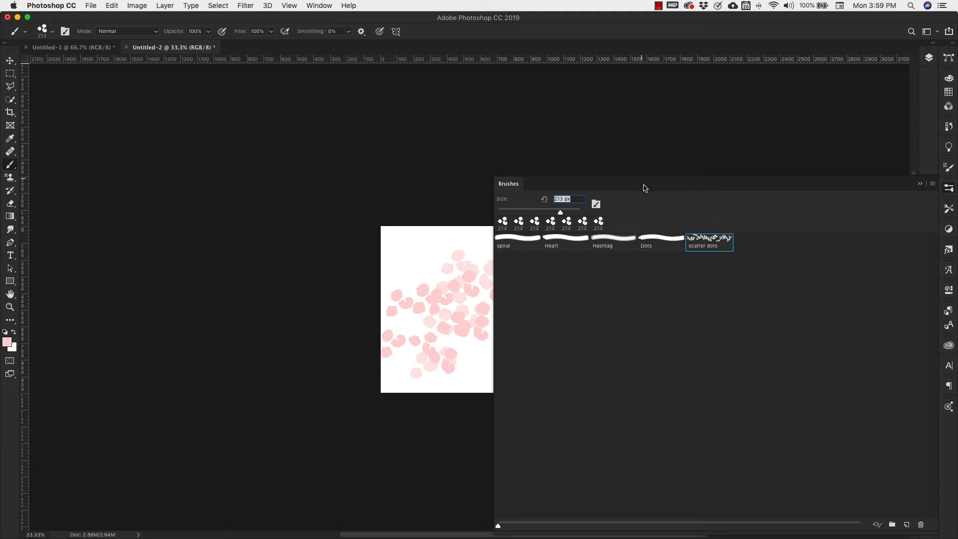
click(113, 6)
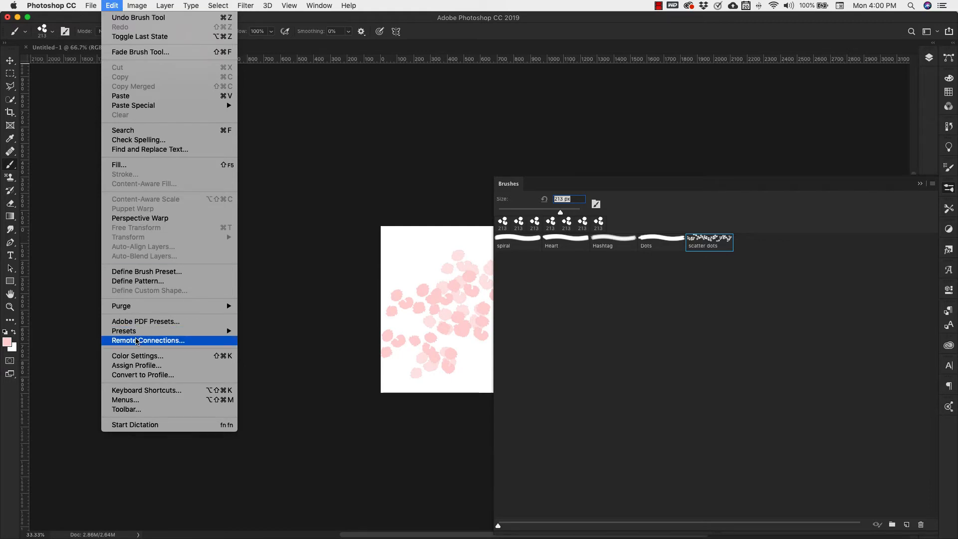
mouse_move(133, 332)
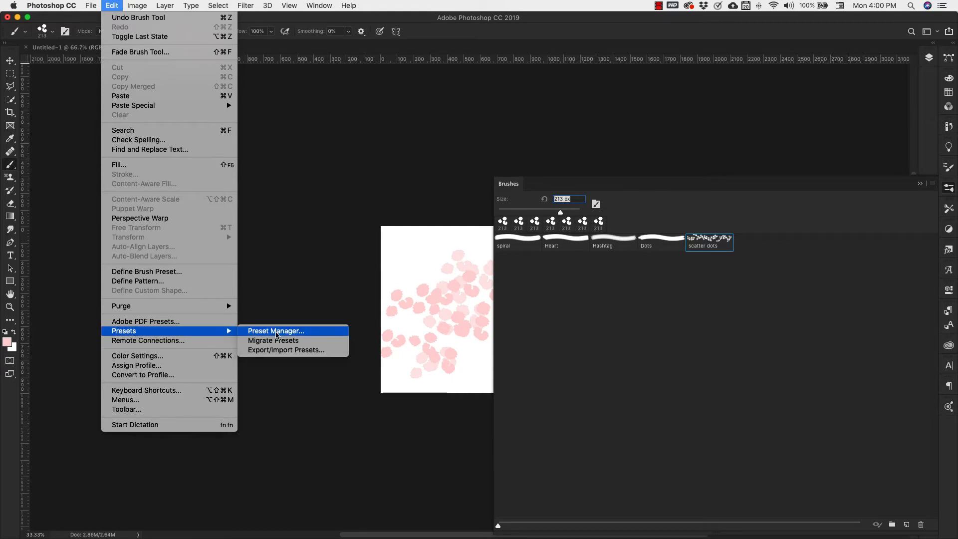
click(277, 332)
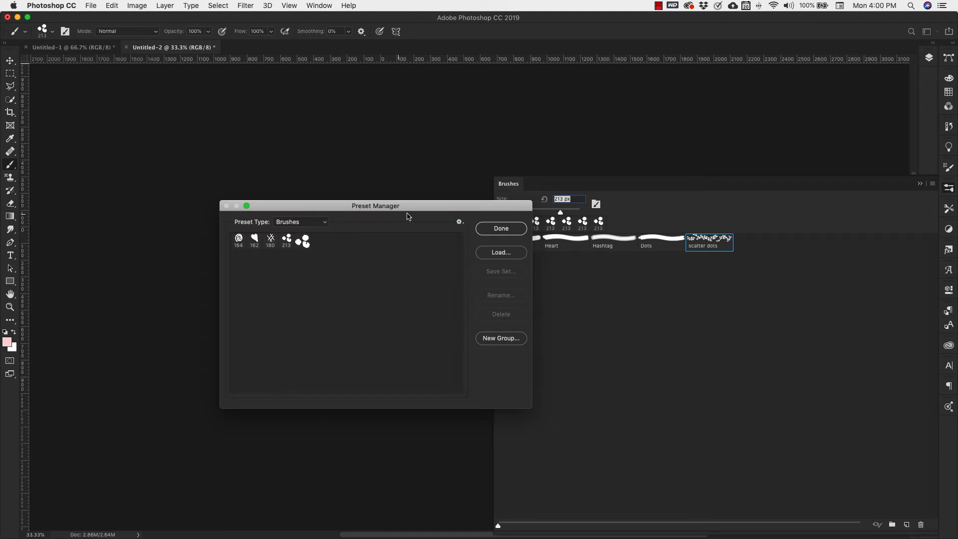
click(324, 222)
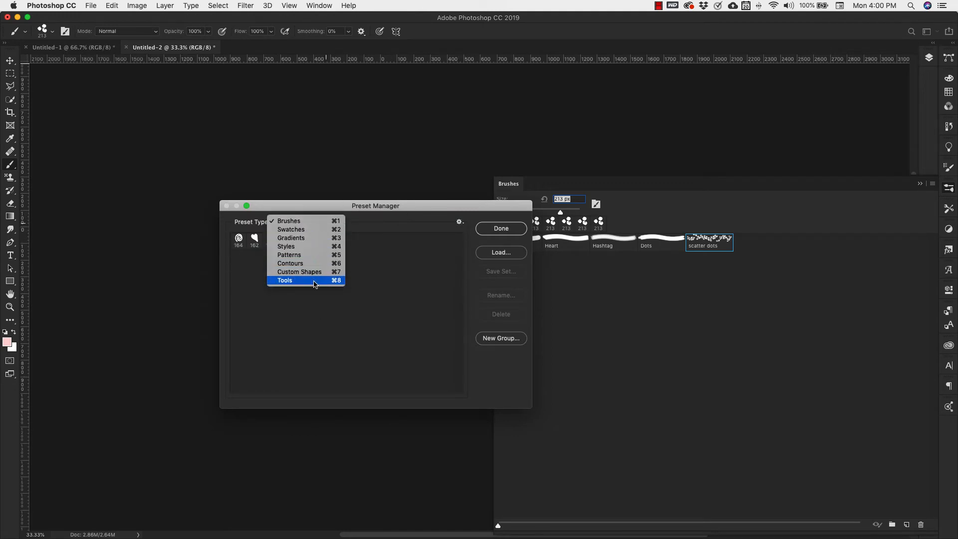
click(379, 290)
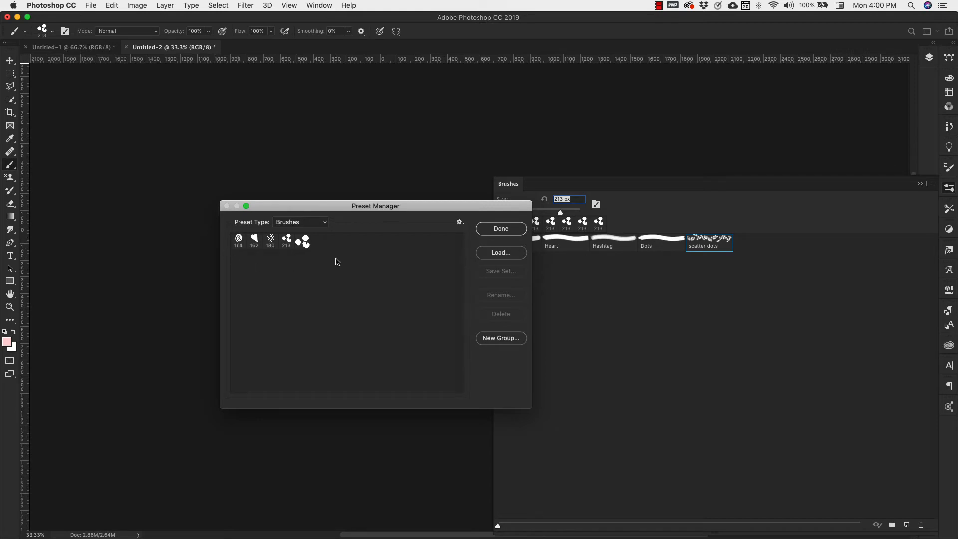
Step: Save the scatter dots brush alone as a brush set file named scatter dot on the Desktop
click(303, 241)
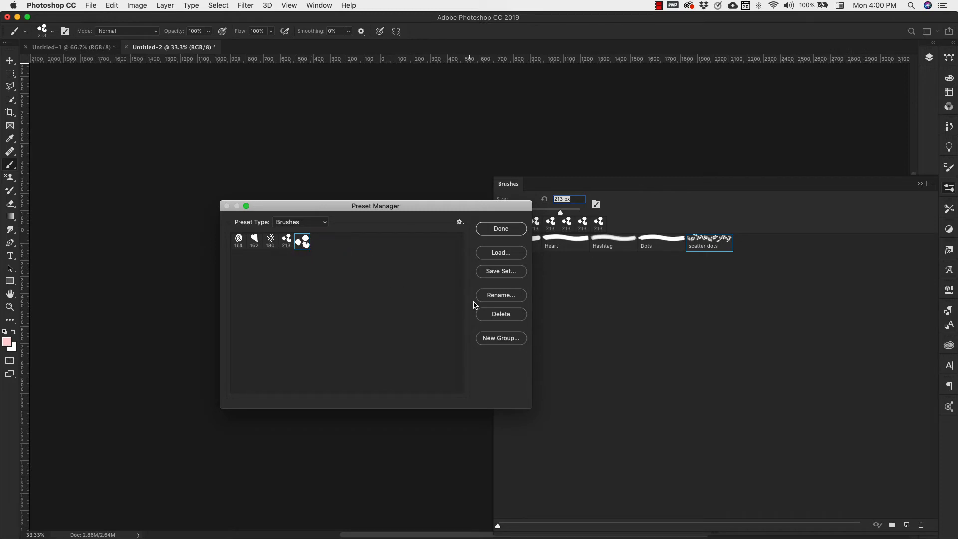
click(512, 272)
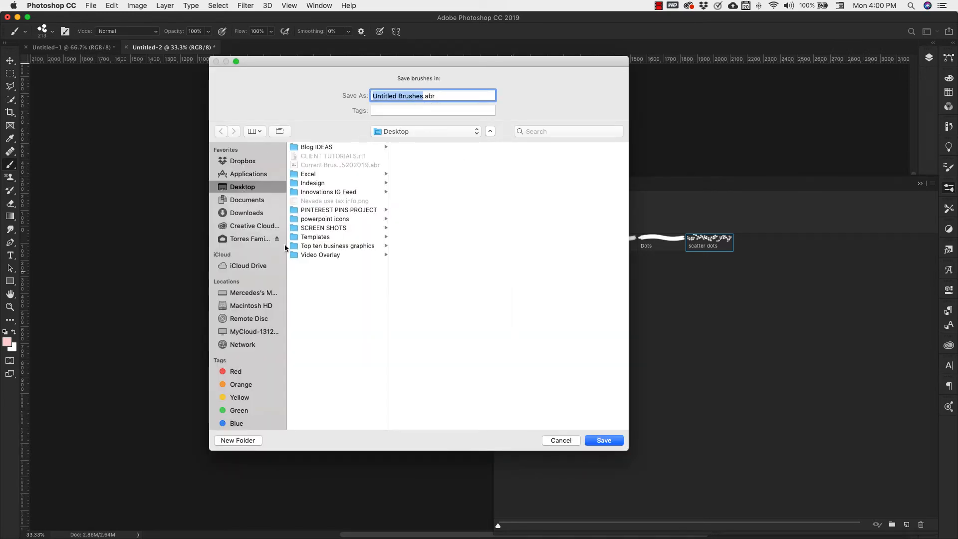
text(scatter )
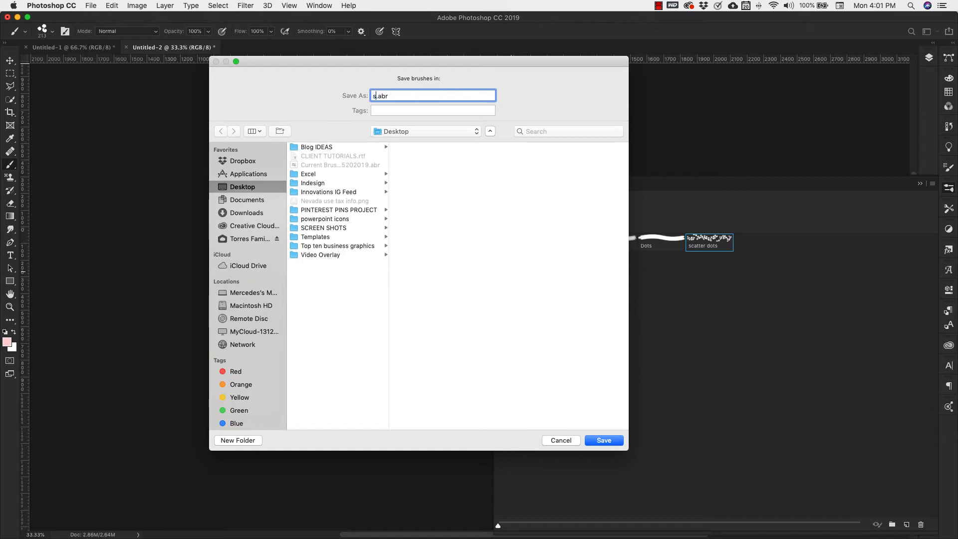
text(dots)
click(604, 440)
click(381, 300)
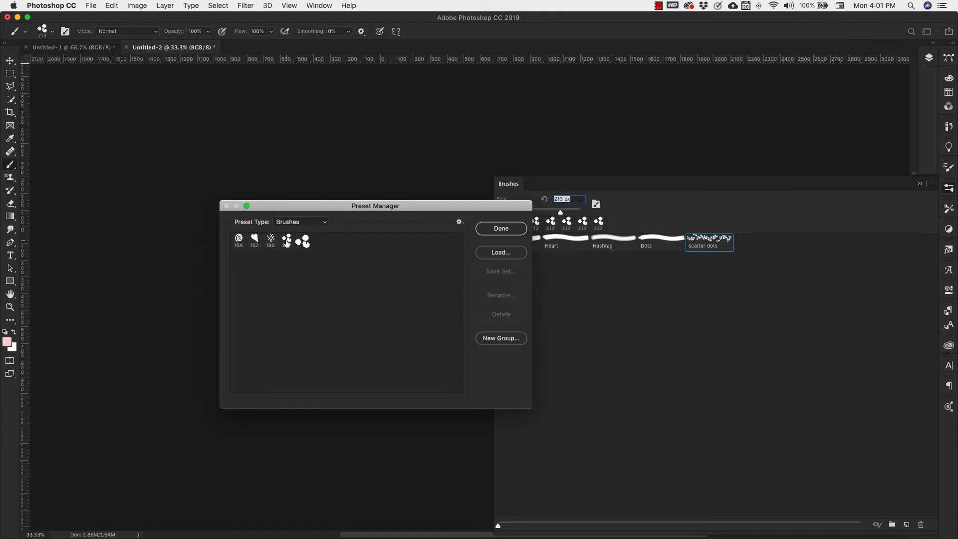
click(241, 242)
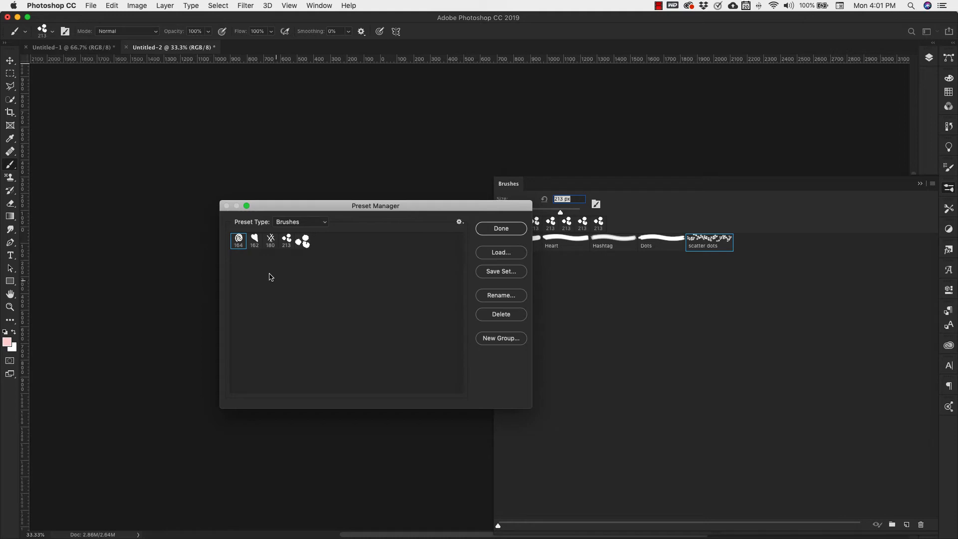
shift+click(254, 242)
shift+click(269, 242)
shift+click(286, 242)
click(239, 255)
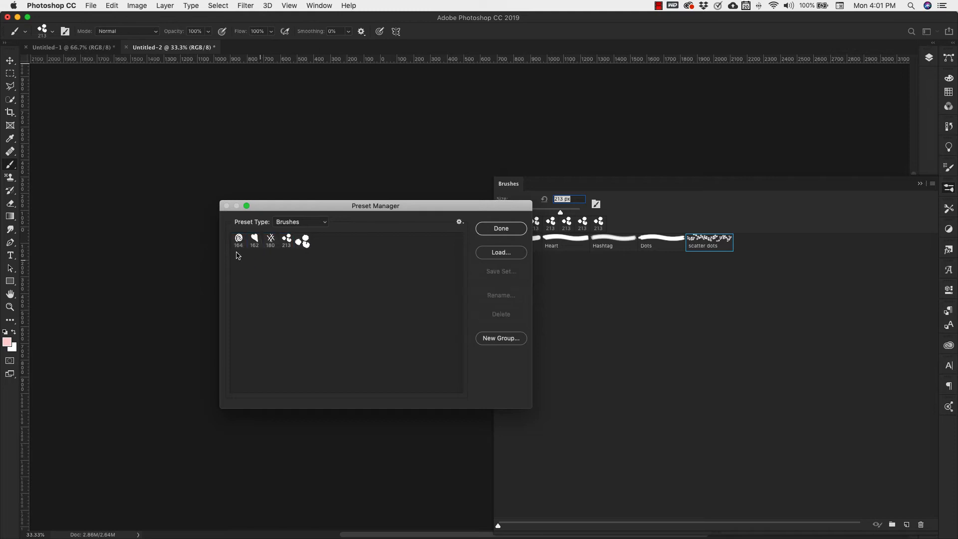
Step: Select the spiral, Heart, Hashtag and Dots brushes and save them as a brush set named brush scatter
click(239, 241)
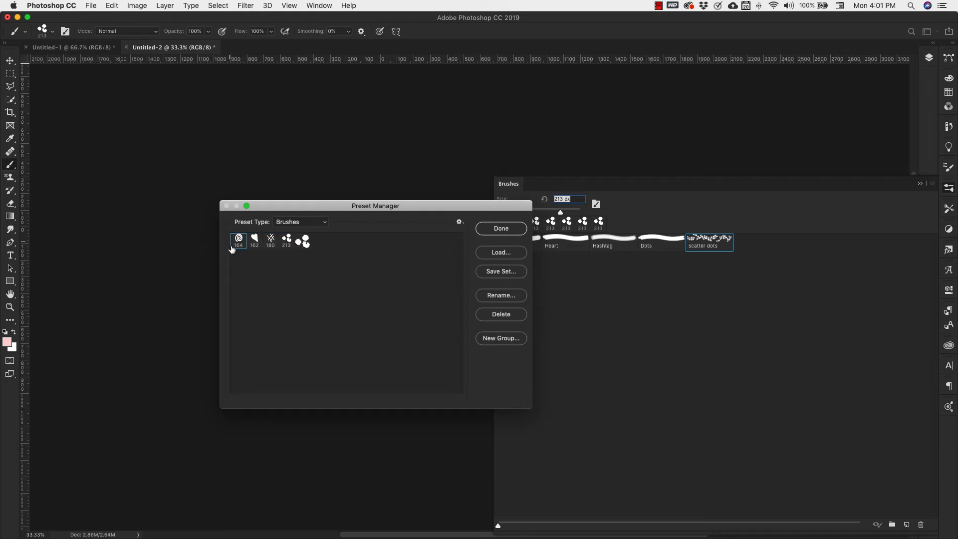
super+click(287, 240)
super+click(254, 240)
super+click(271, 241)
click(500, 271)
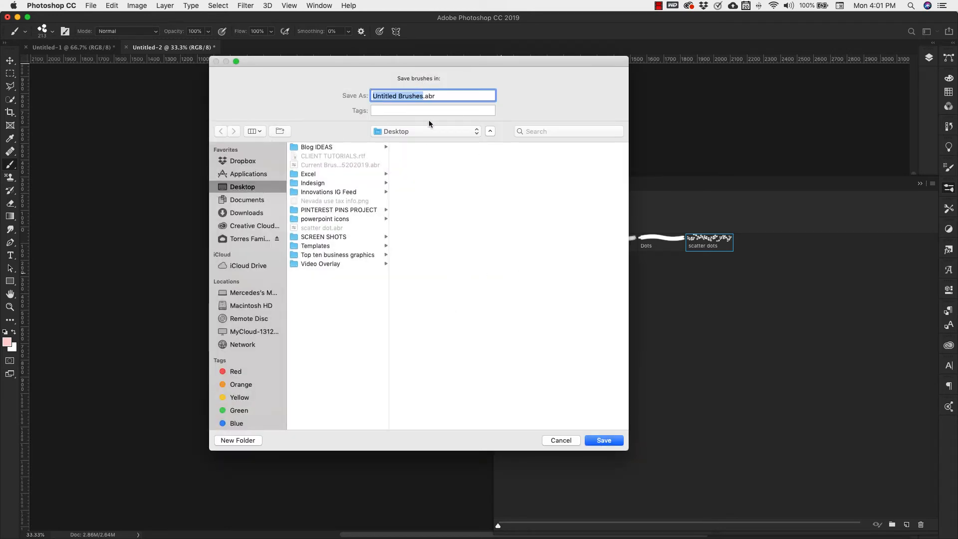
text(brush s)
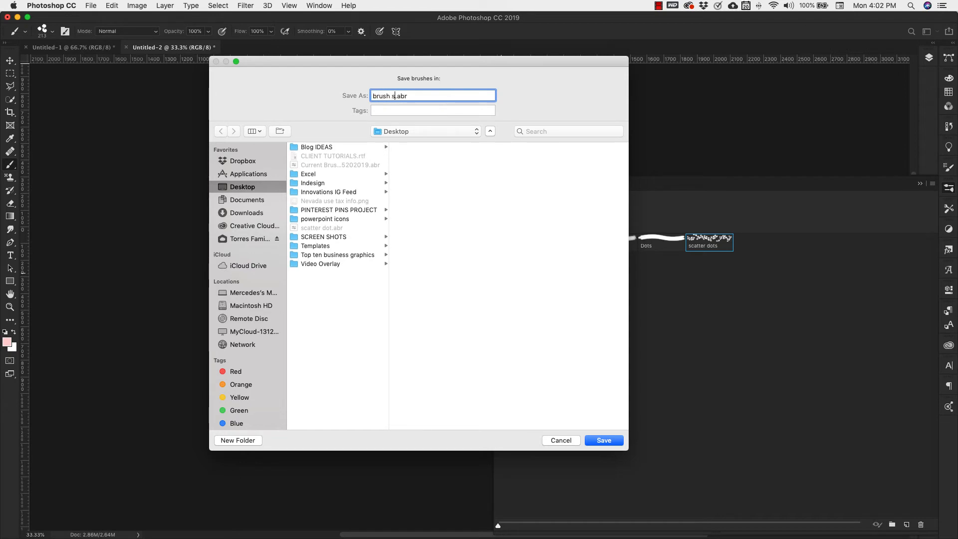
text(catter)
click(604, 440)
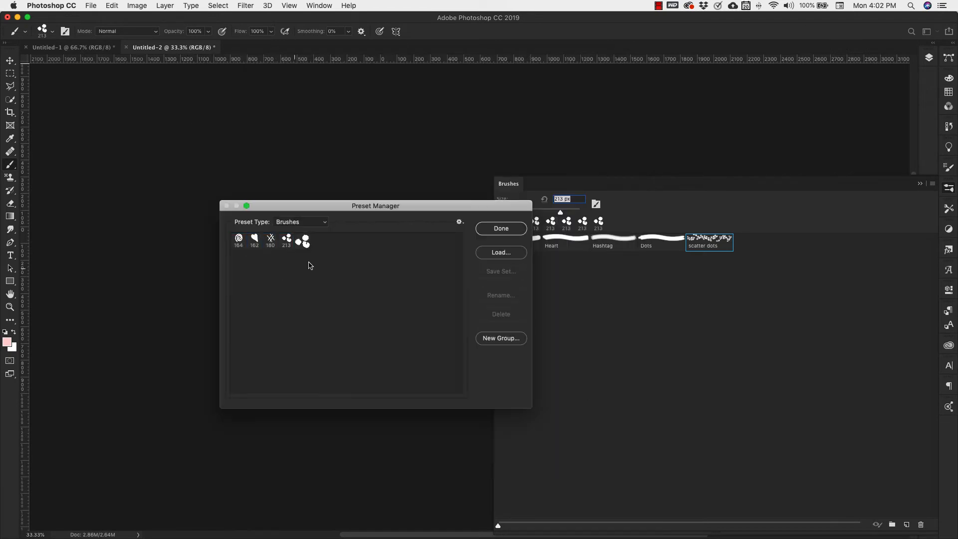
Step: Put the first four brushes into a new preset group named my brushes
click(238, 241)
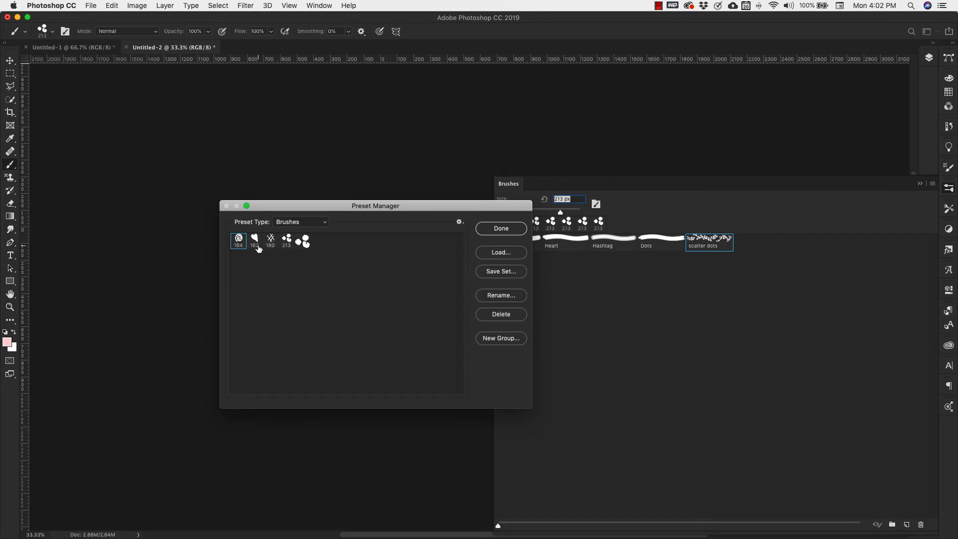
shift+click(287, 242)
click(500, 338)
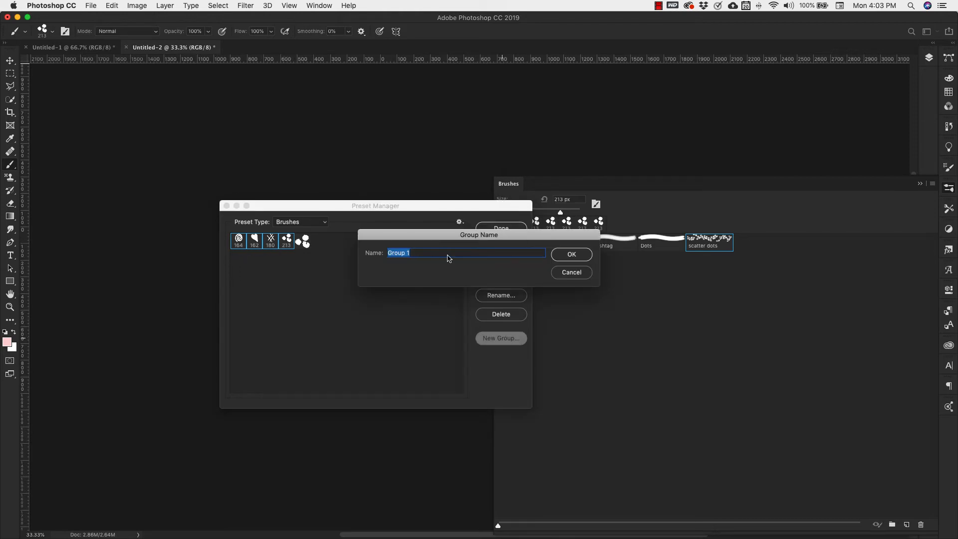
text(my brushes)
click(572, 255)
Step: Put the scatter dots brush into a new preset group named My Favorites
click(238, 271)
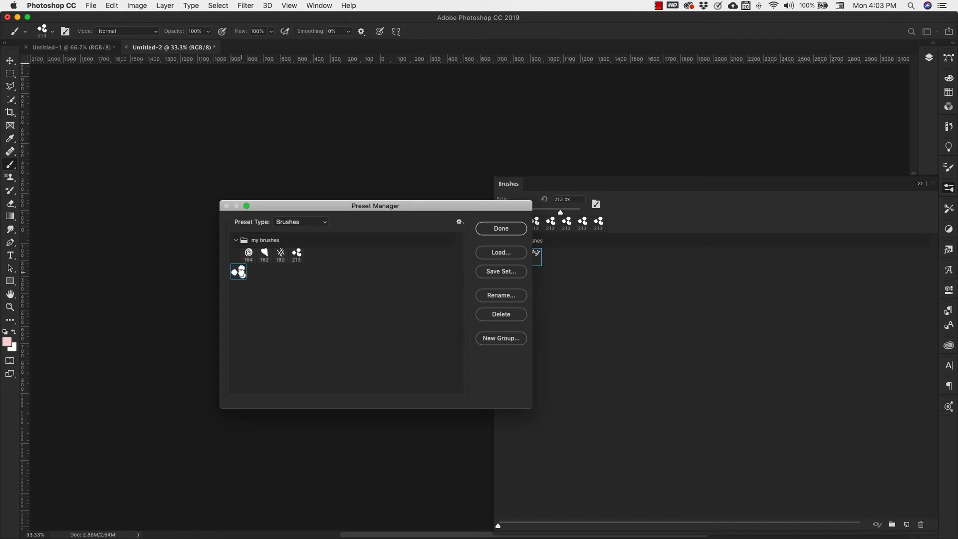
click(496, 339)
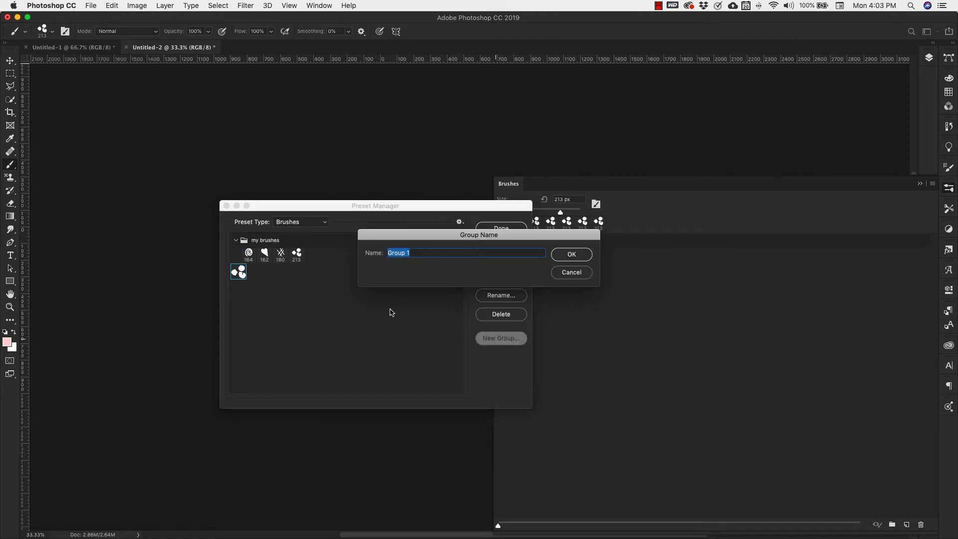
text(My fabr)
key(BackSpace)
key(BackSpace)
text(vori)
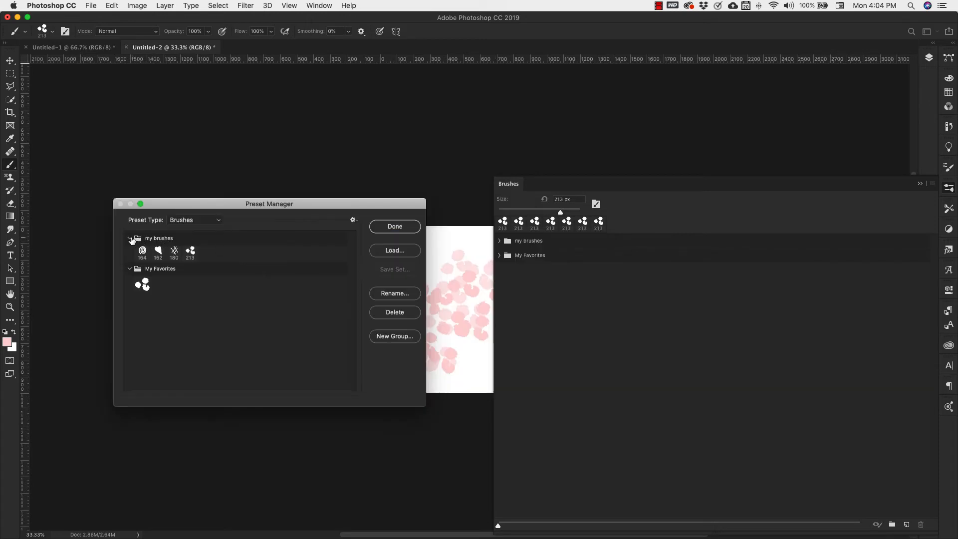
Step: Collapse both brush groups and expand the my brushes group again
click(130, 238)
click(130, 253)
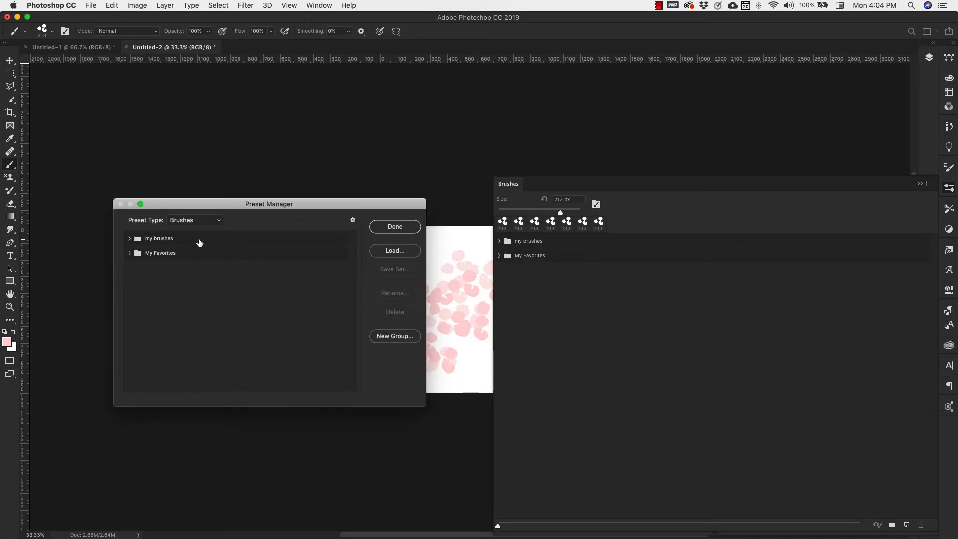
click(131, 239)
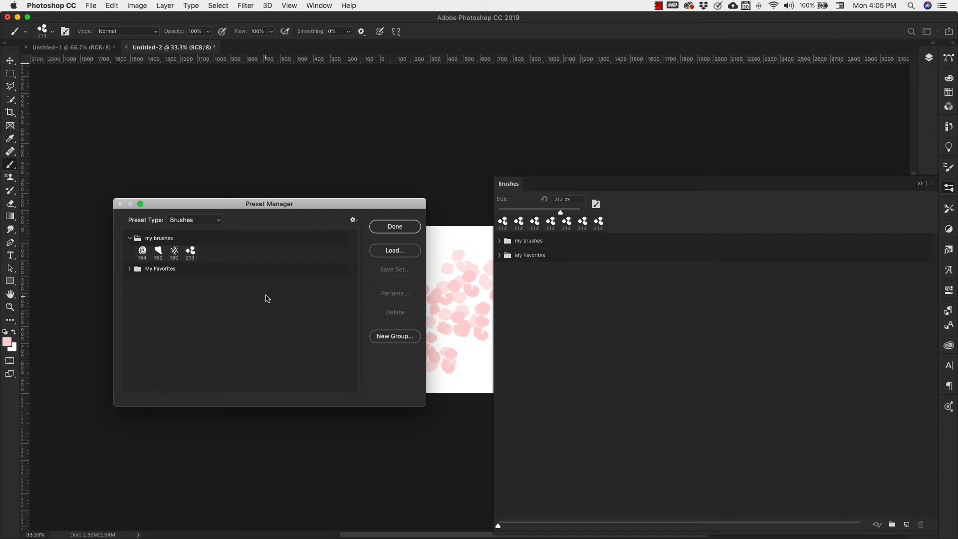
Step: Delete the my brushes group in the Preset Manager
click(161, 239)
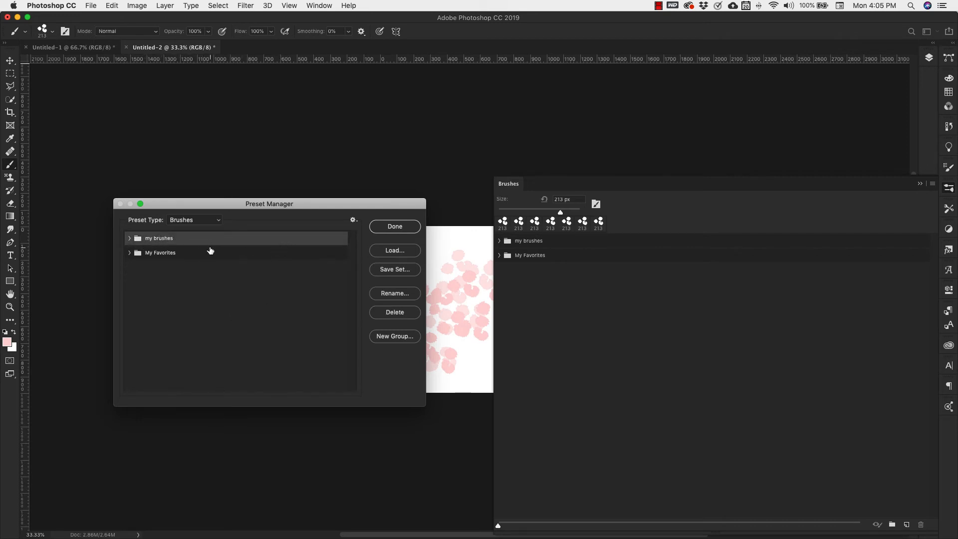
click(395, 313)
click(566, 188)
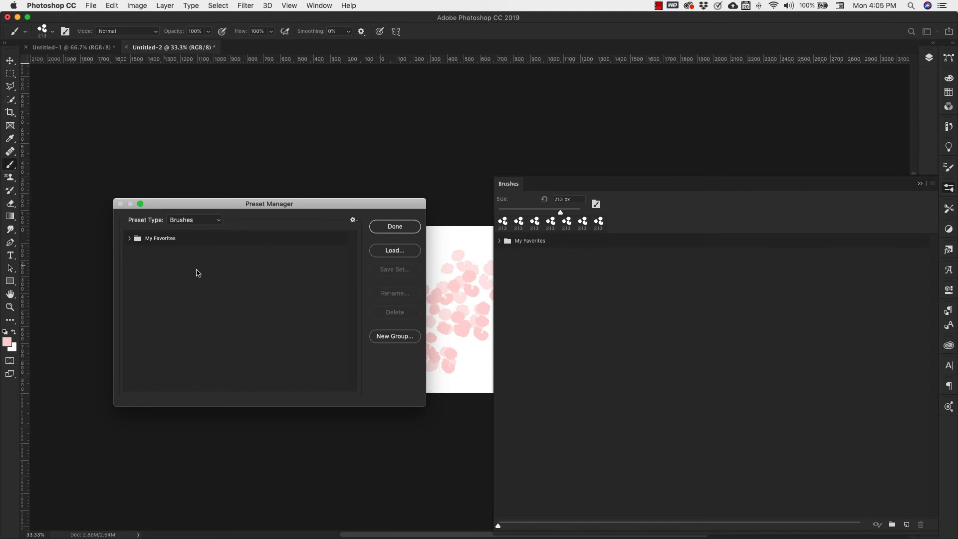
Step: Load the brush set.abr file from the Desktop into the brush presets
click(394, 251)
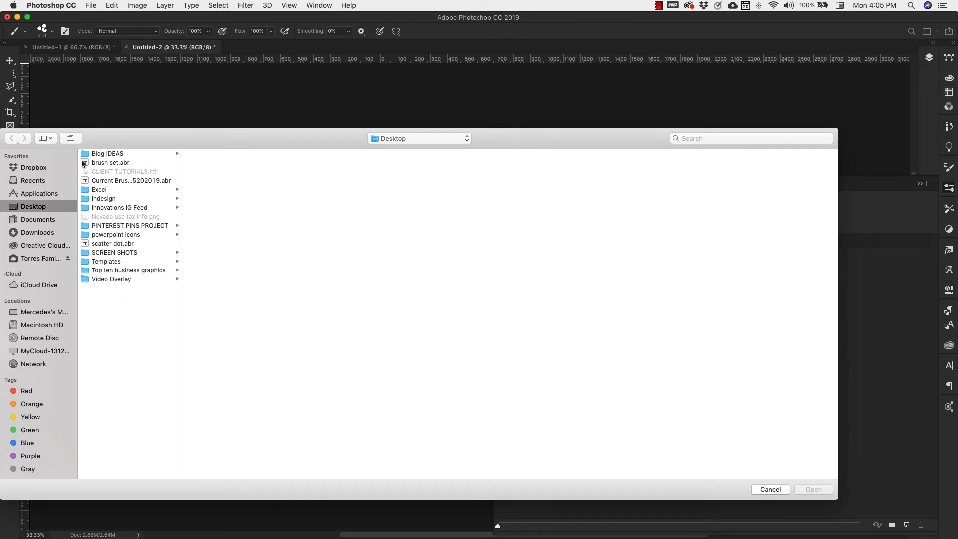
click(106, 165)
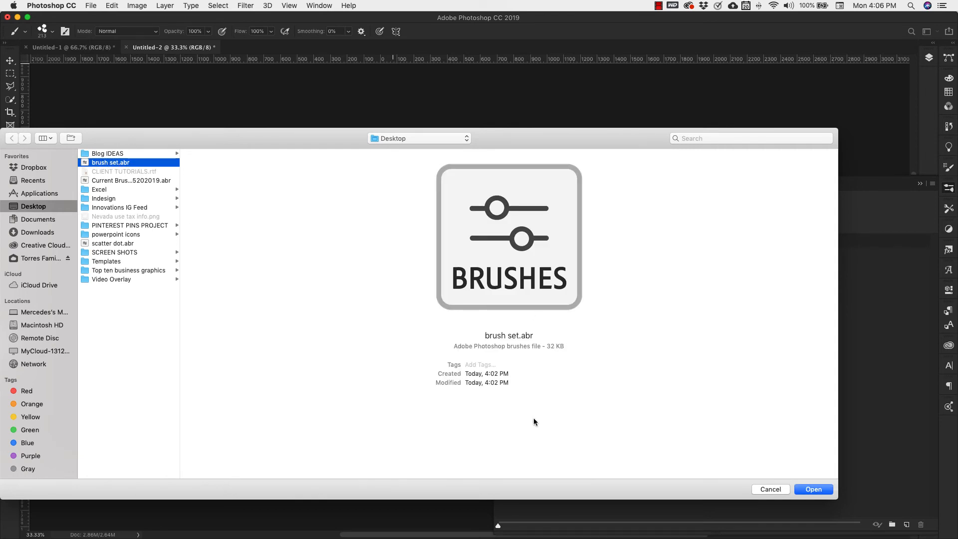
click(812, 490)
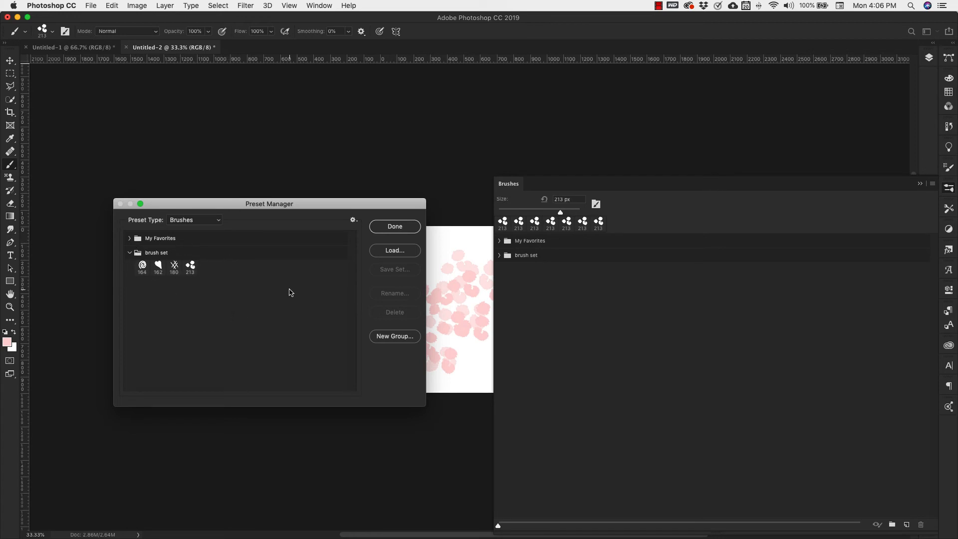
Step: Load the scatter dot.abr file from the Desktop into the brush presets
click(130, 252)
click(395, 249)
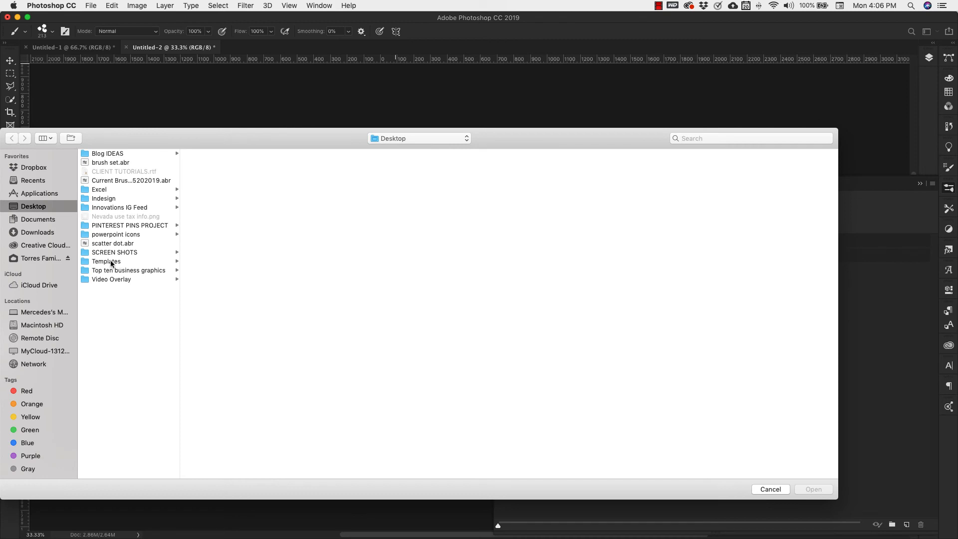
click(95, 244)
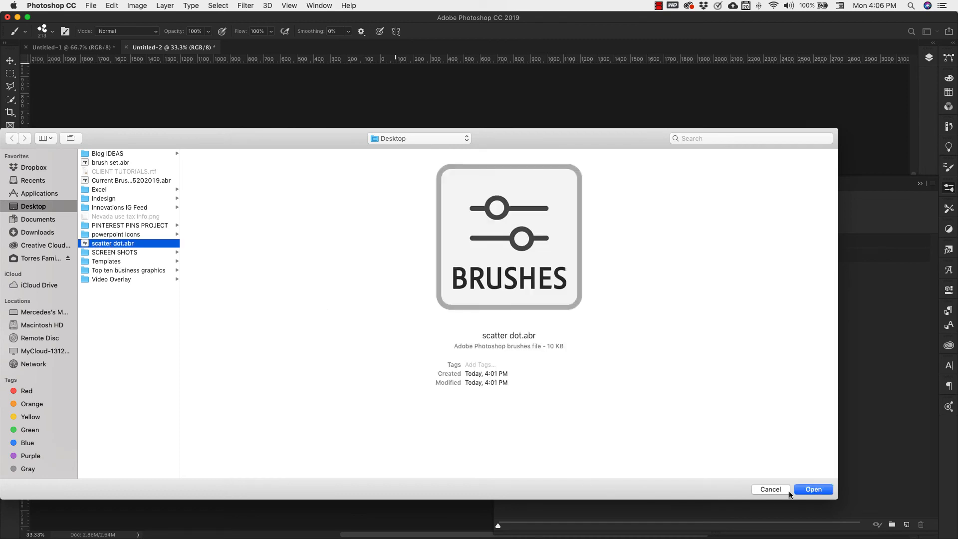
click(809, 491)
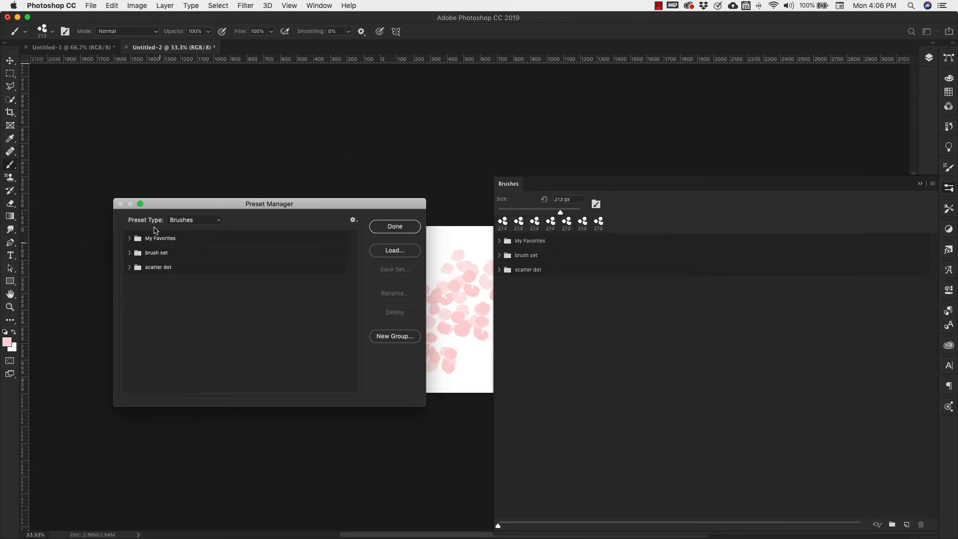
Step: Delete the My Favorites group and all its brushes
click(130, 266)
click(129, 240)
click(171, 238)
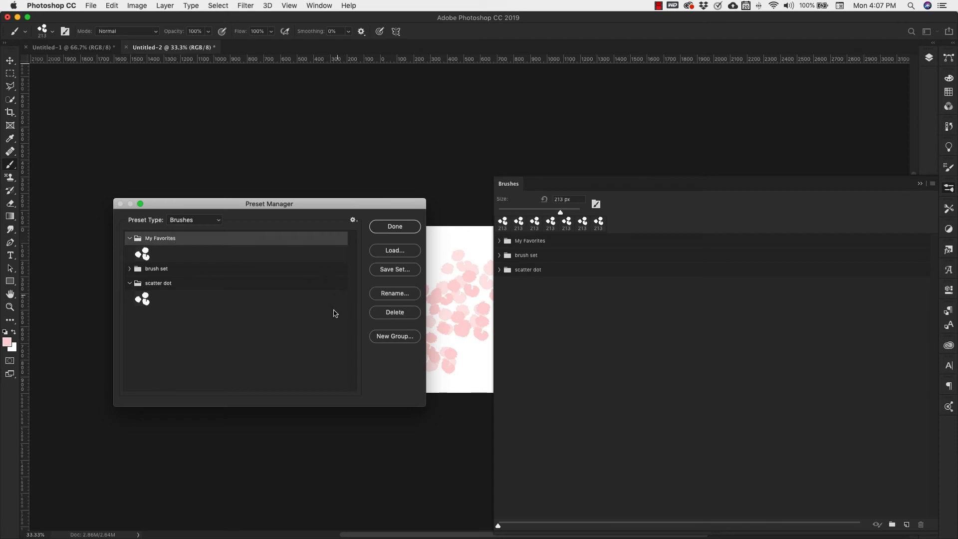
click(392, 312)
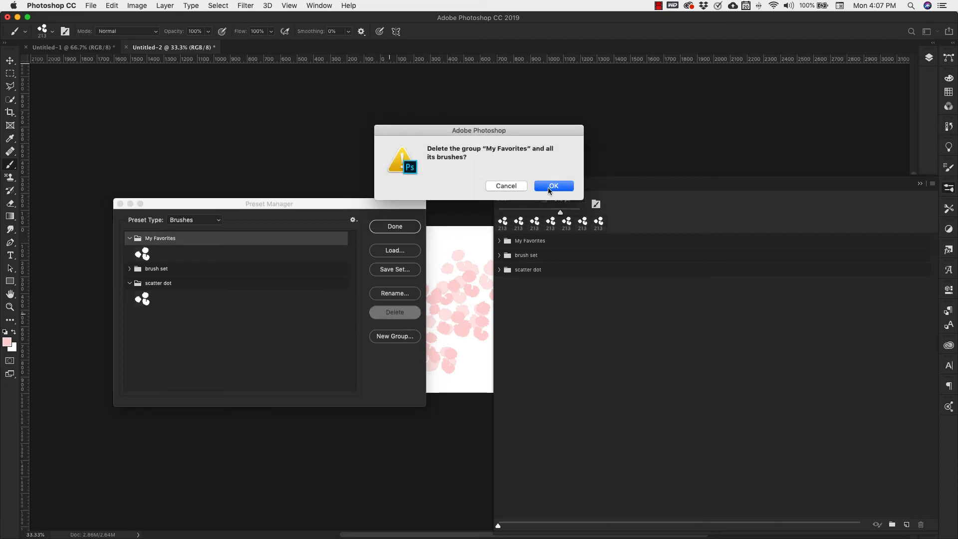
click(550, 188)
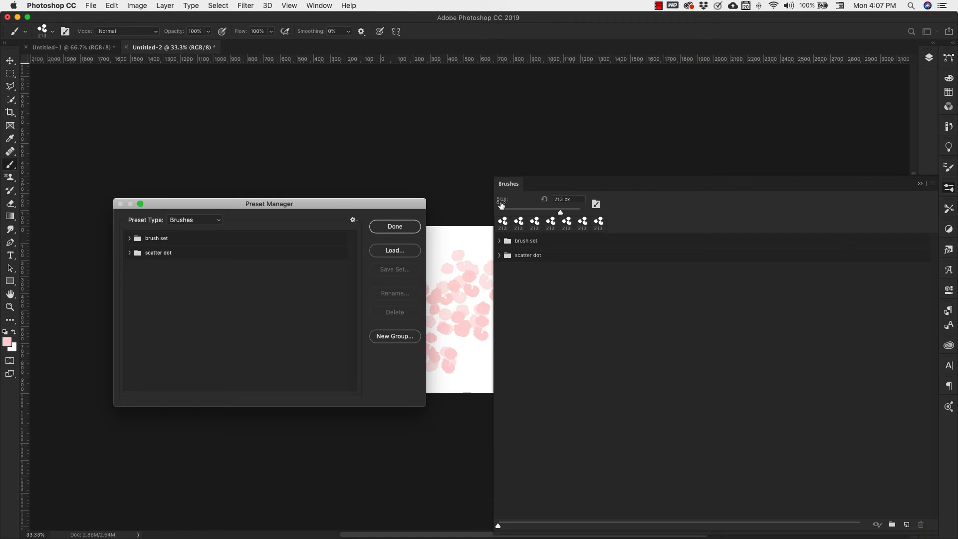
Step: Close the Preset Manager
click(932, 184)
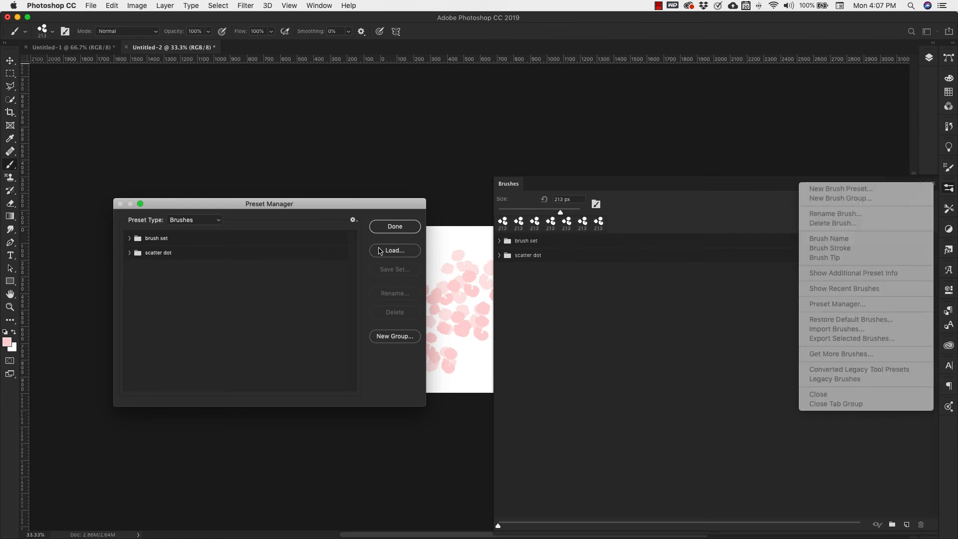
click(393, 228)
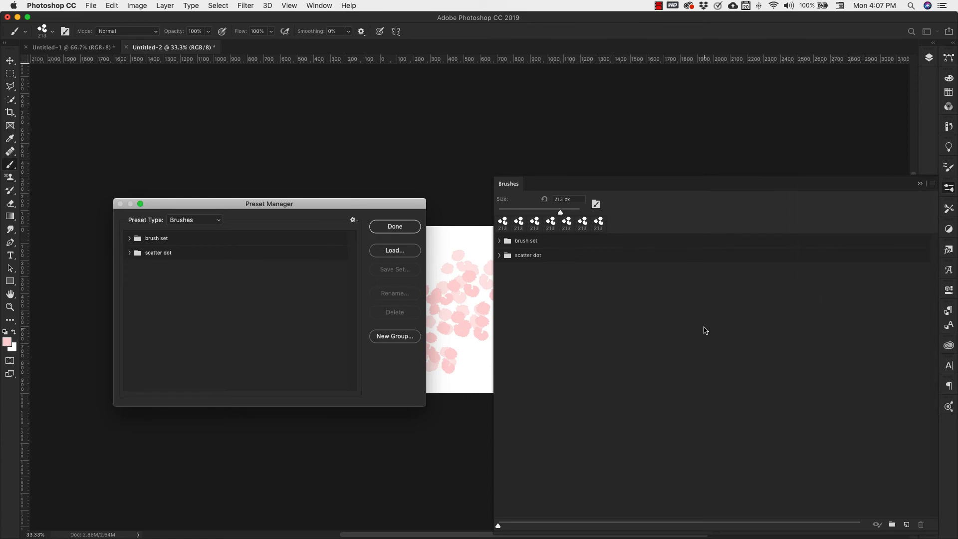
click(388, 229)
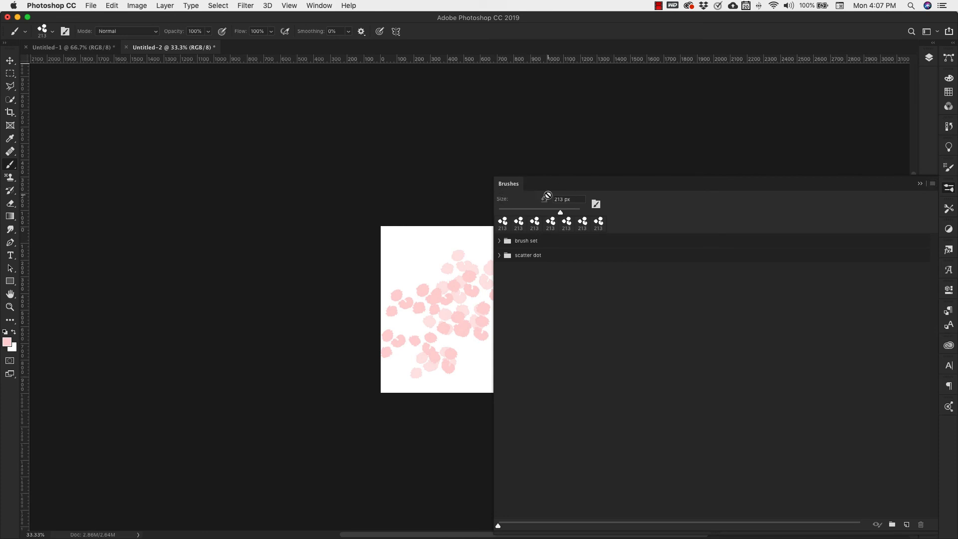
Step: Restore the Legacy Brushes set to the Brushes panel and browse its subfolders
click(932, 185)
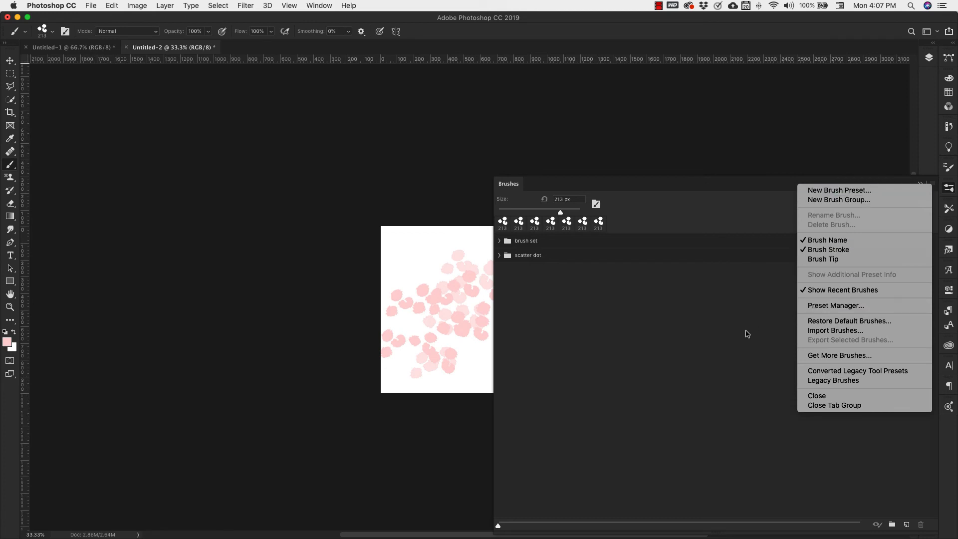
click(841, 382)
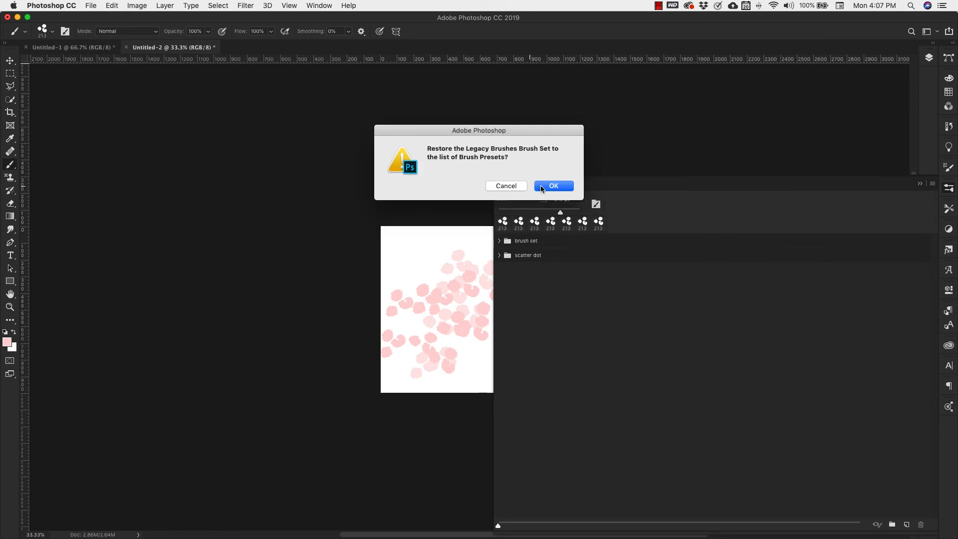
click(550, 187)
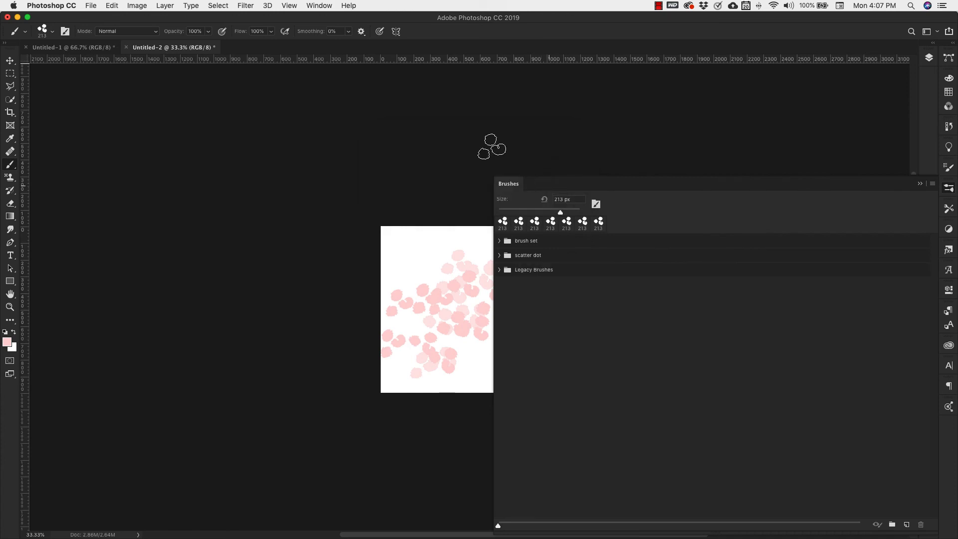
click(500, 270)
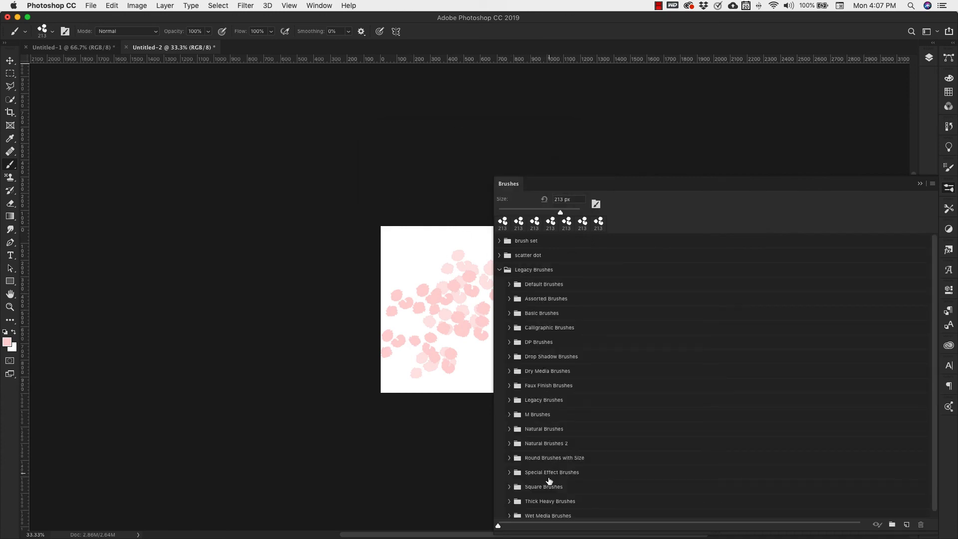
scroll(548, 481, down, 1)
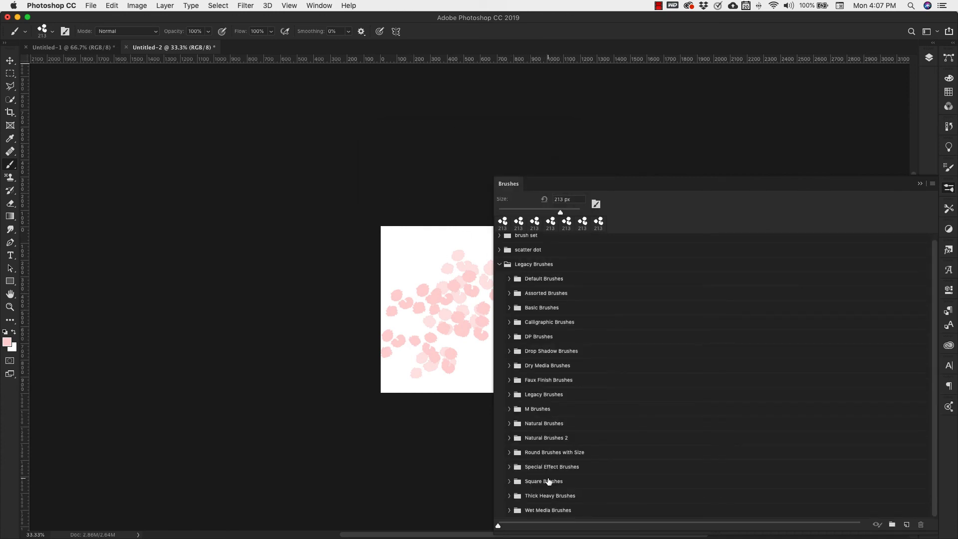
click(500, 265)
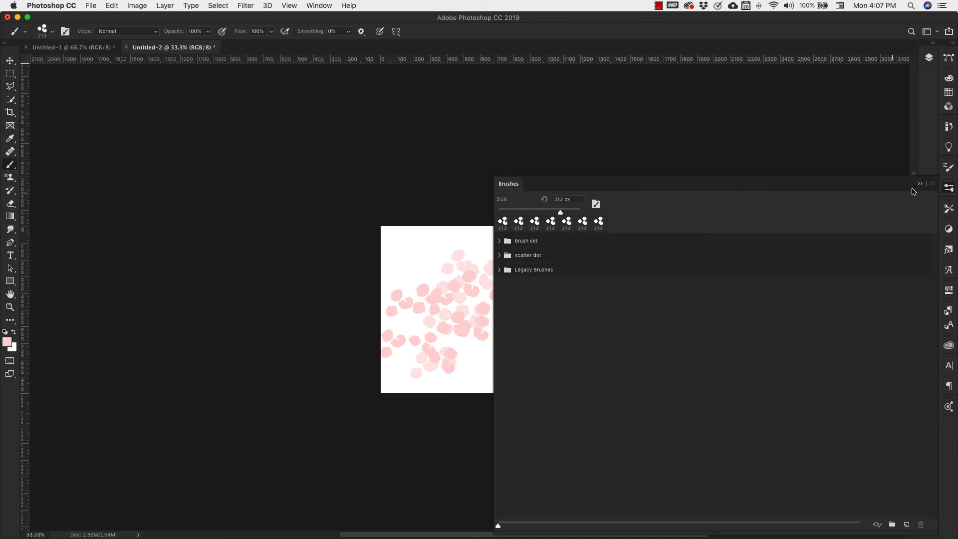
Step: Open the Get More Brushes web page and browse the downloadable brush packs
click(932, 184)
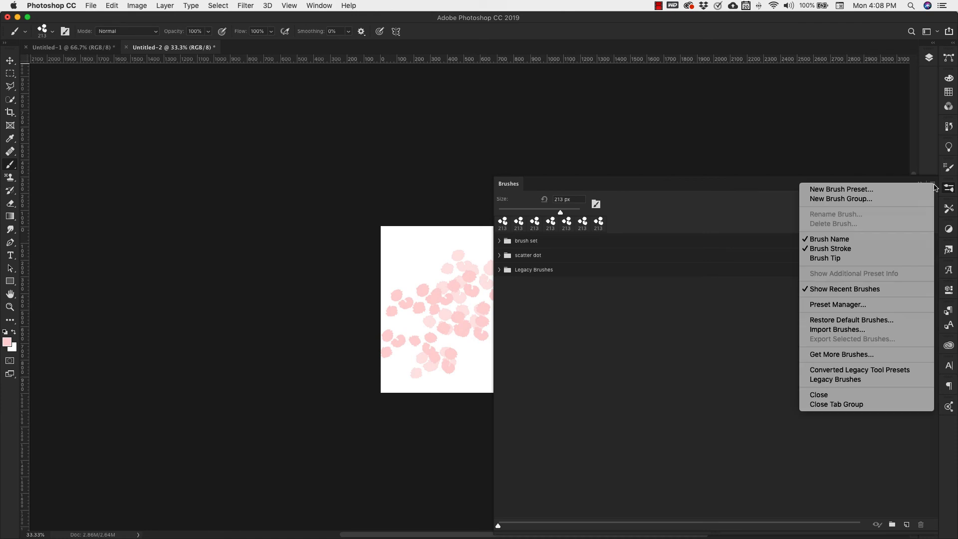
click(853, 355)
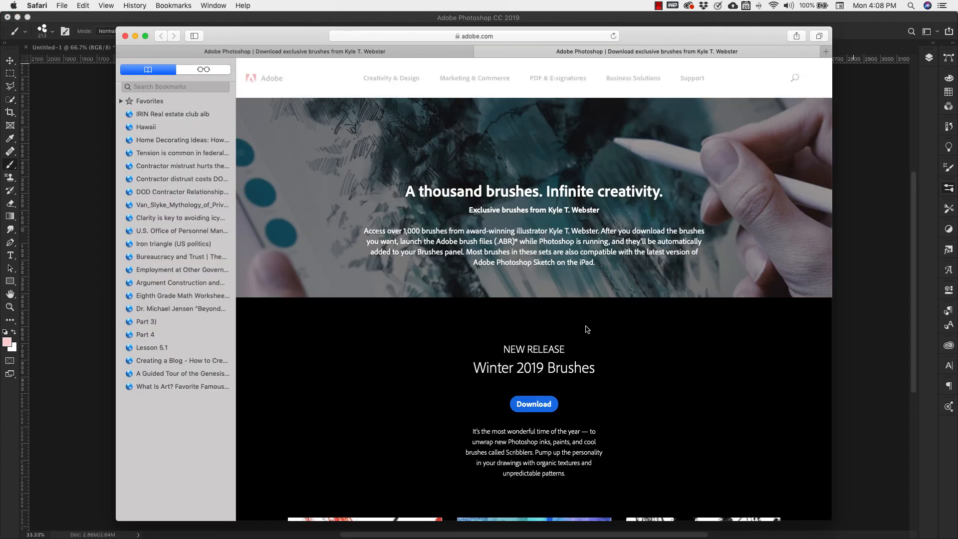
scroll(517, 236, down, 15)
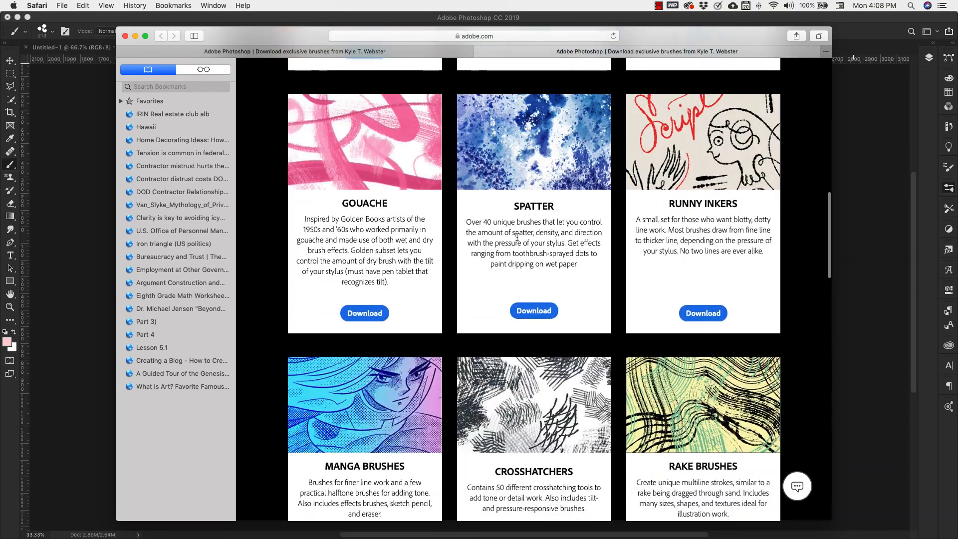
scroll(516, 237, down, 5)
scroll(517, 237, up, 20)
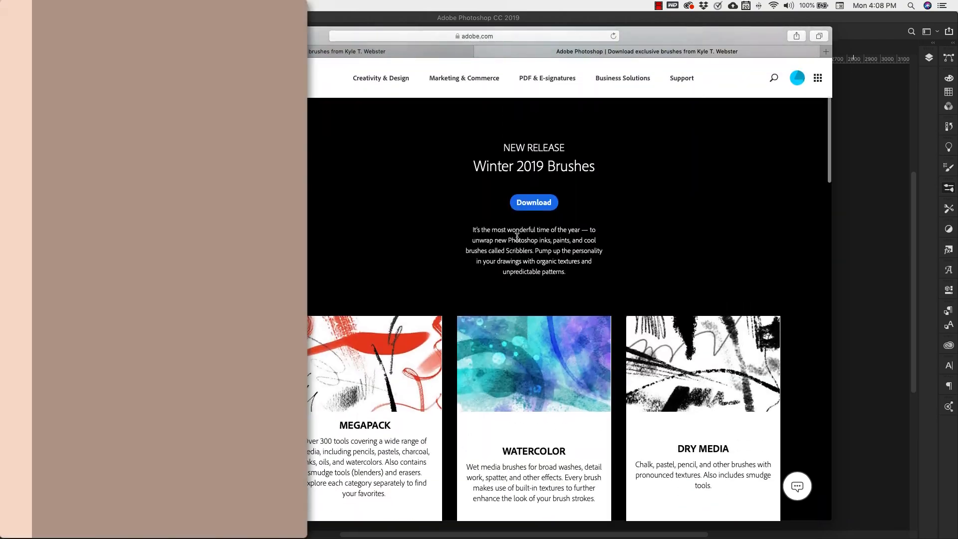
scroll(517, 237, up, 1)
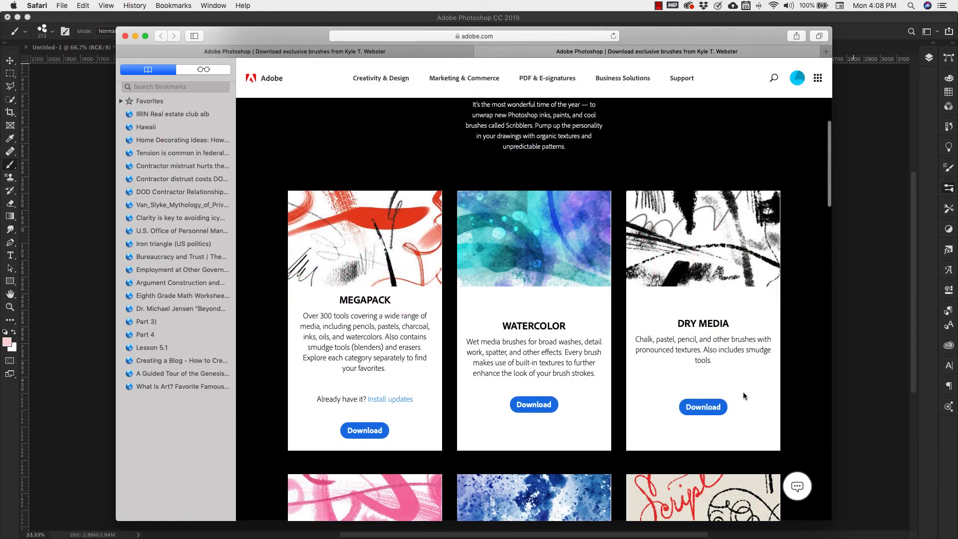
scroll(466, 357, down, 5)
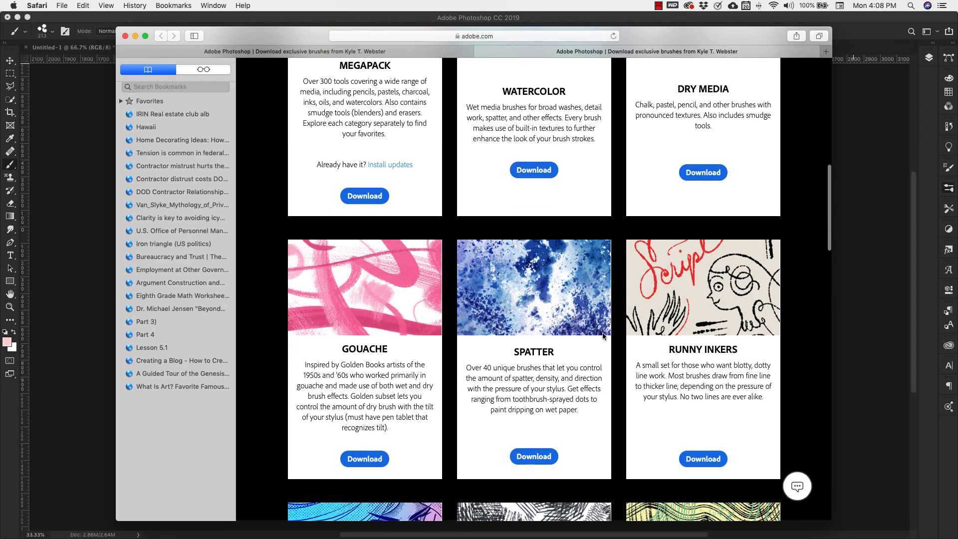
scroll(462, 373, down, 15)
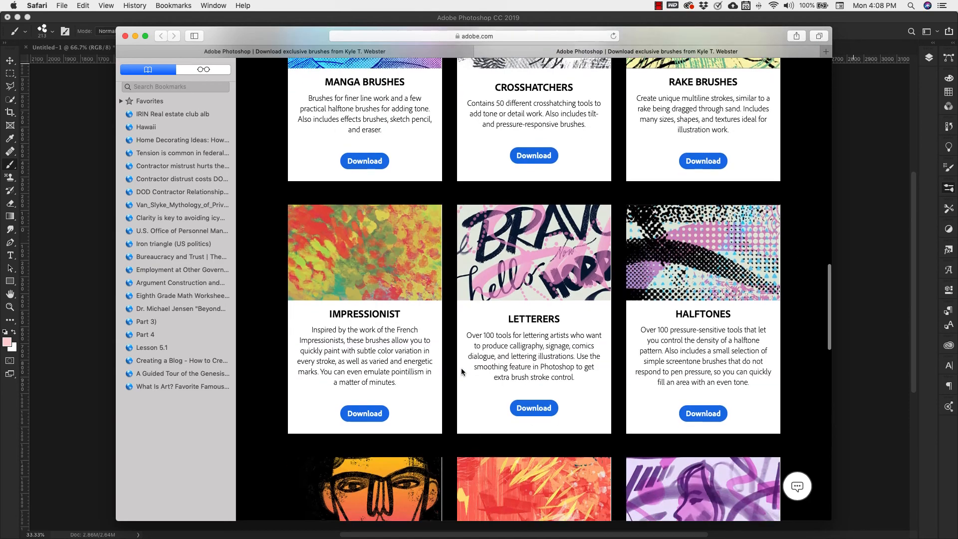
scroll(462, 372, up, 1)
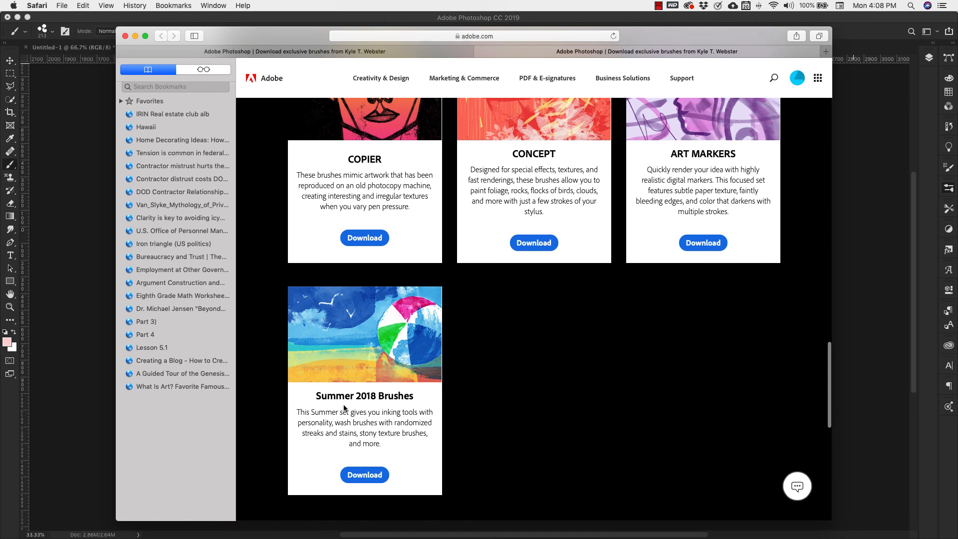
scroll(362, 326, up, 20)
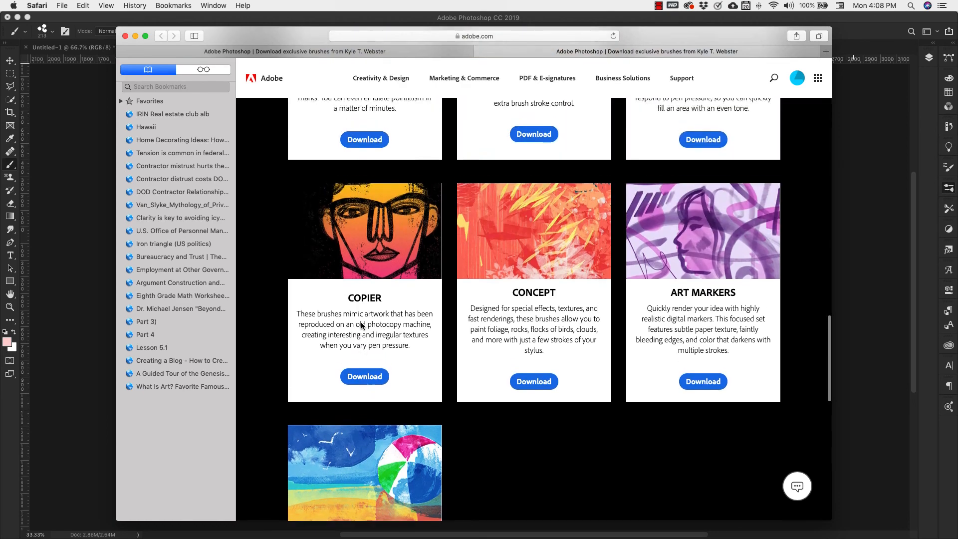
scroll(362, 325, up, 2)
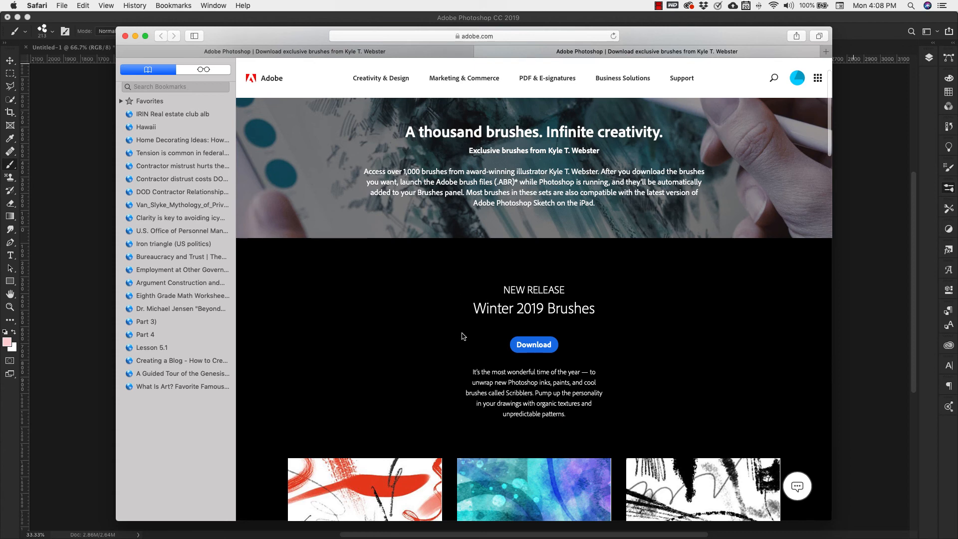
scroll(360, 334, down, 5)
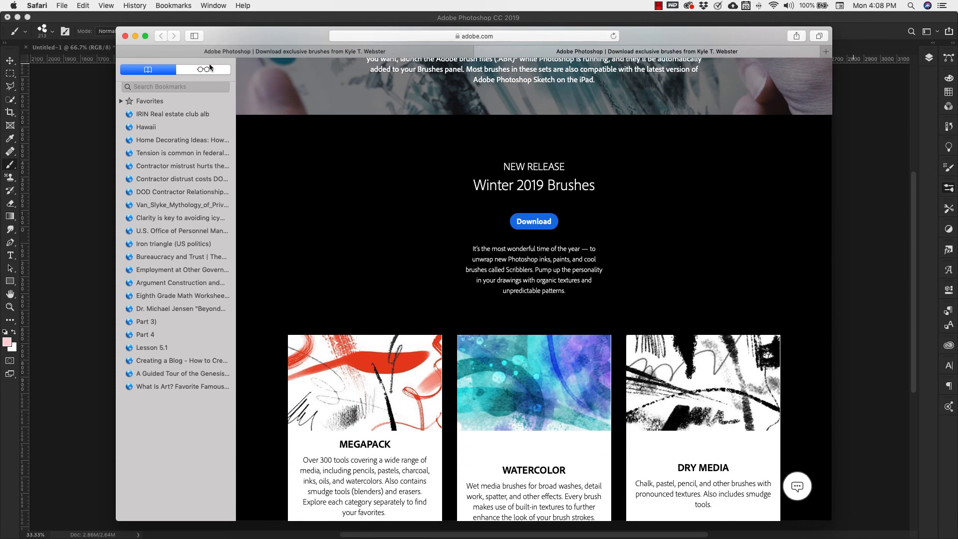
click(126, 37)
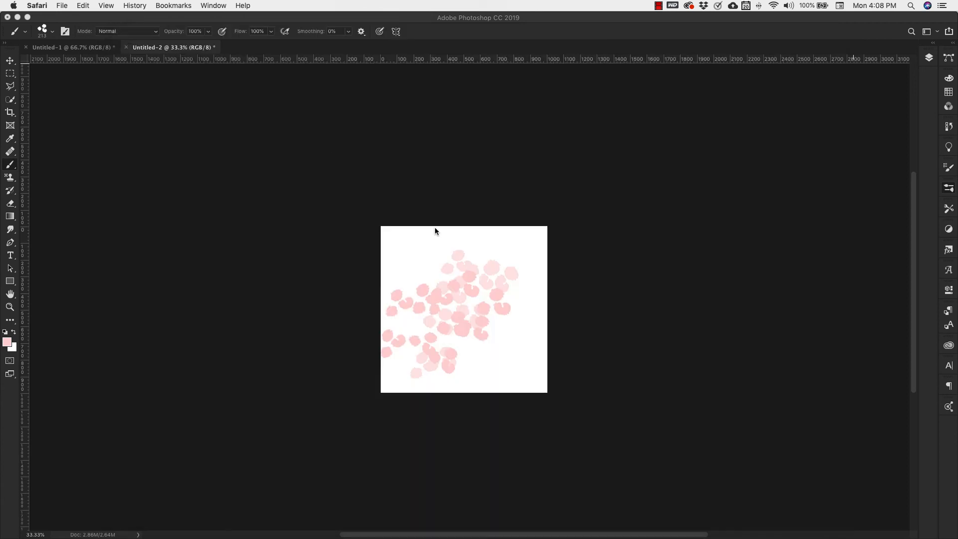
Step: Create a new brush group in the Brushes panel with its default name
click(948, 189)
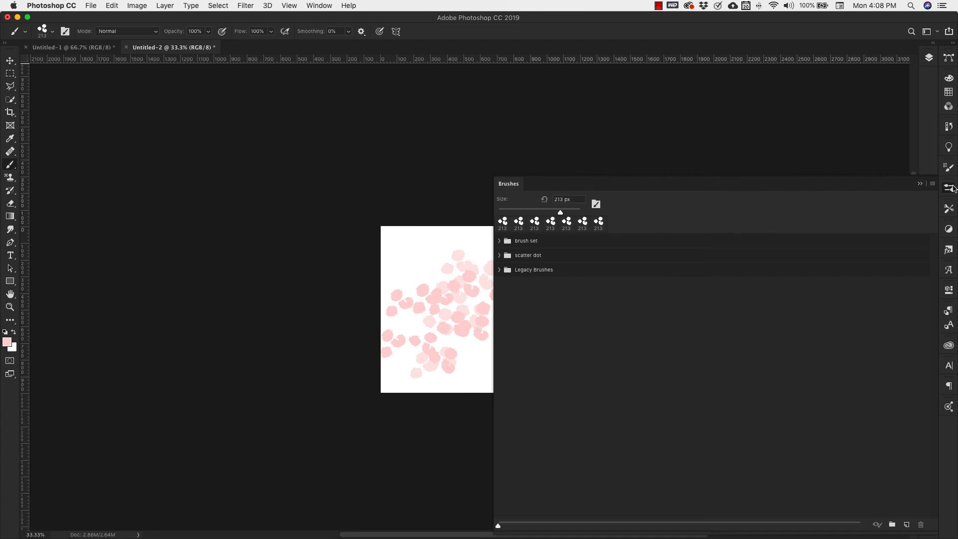
click(932, 184)
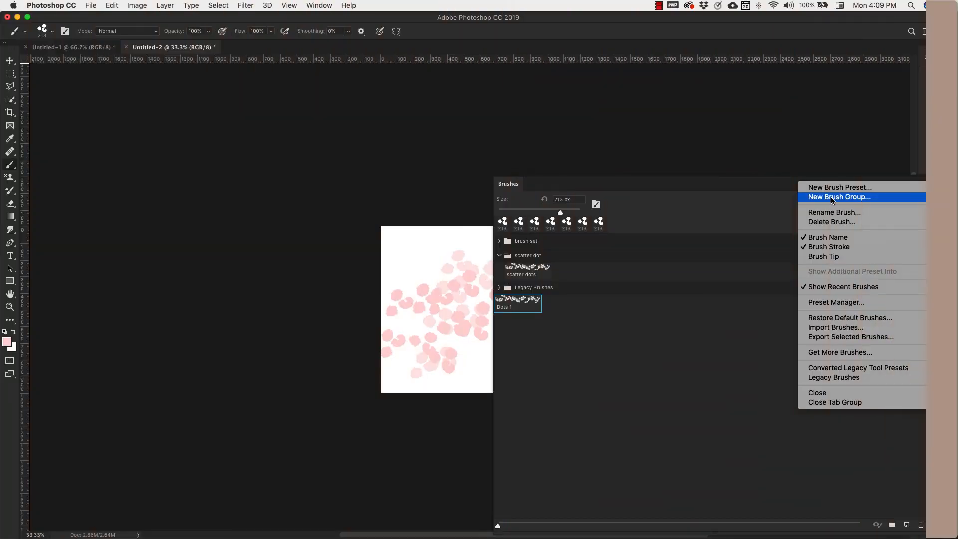
click(830, 197)
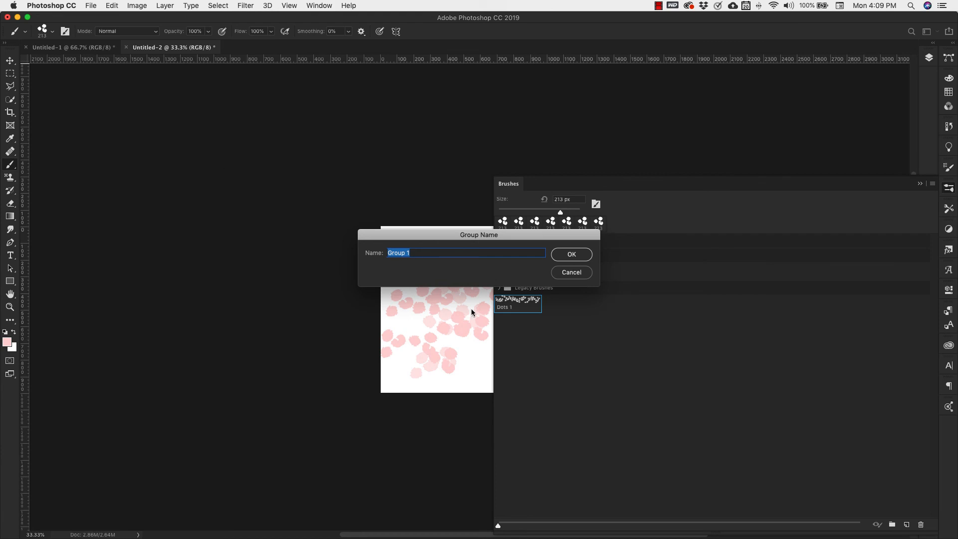
click(572, 255)
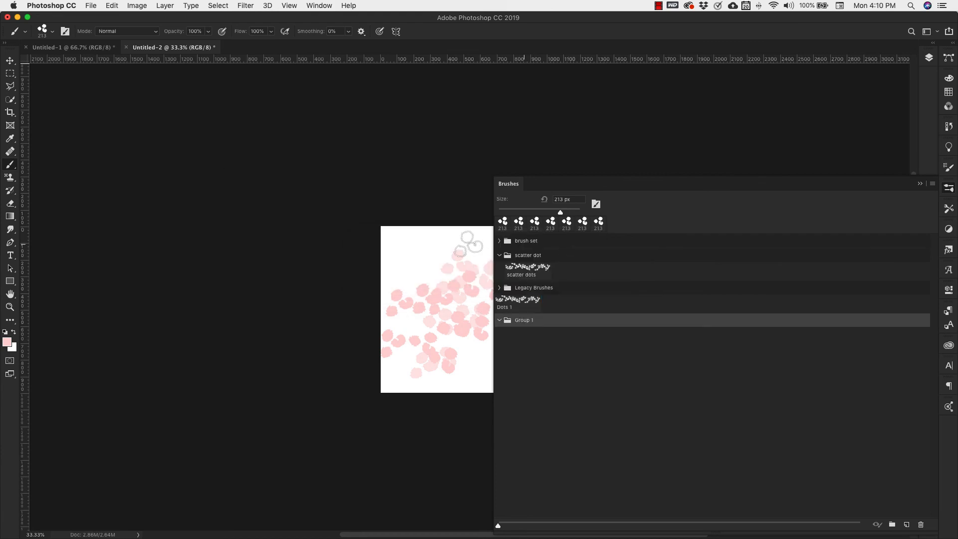
Step: Move the Dots 1 brush, the scatter dots brush and the brush set group into the new group
mouse_move(521, 302)
mouse_down()
mouse_move(523, 318)
mouse_move(540, 319)
mouse_up()
mouse_move(519, 267)
mouse_down()
mouse_move(519, 291)
mouse_move(554, 313)
mouse_move(567, 298)
mouse_up()
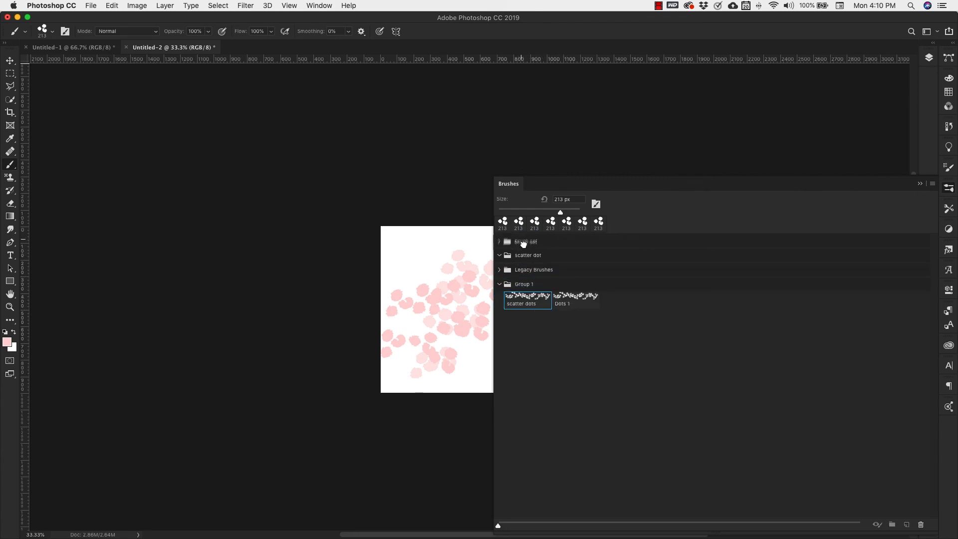
mouse_move(518, 242)
mouse_down()
mouse_move(527, 299)
mouse_move(564, 309)
mouse_up()
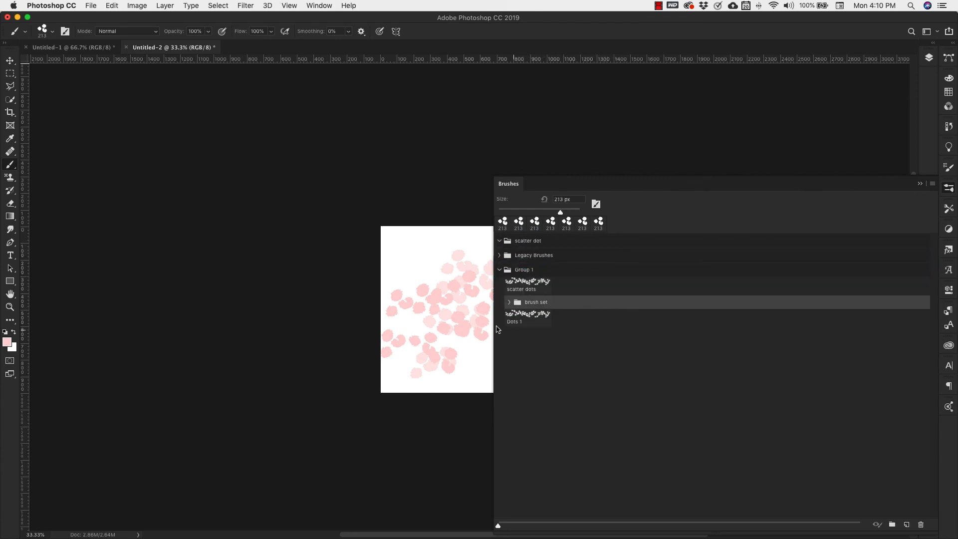
click(509, 303)
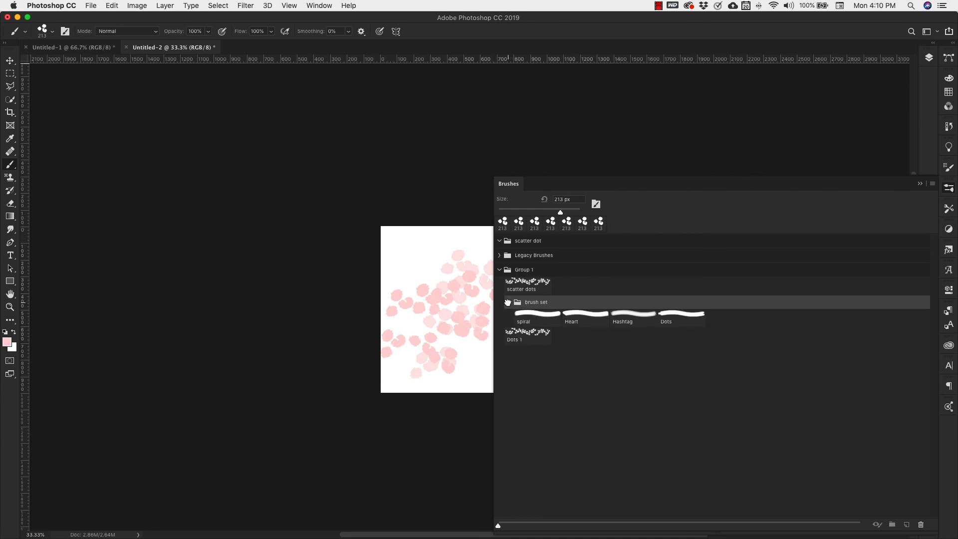
click(509, 303)
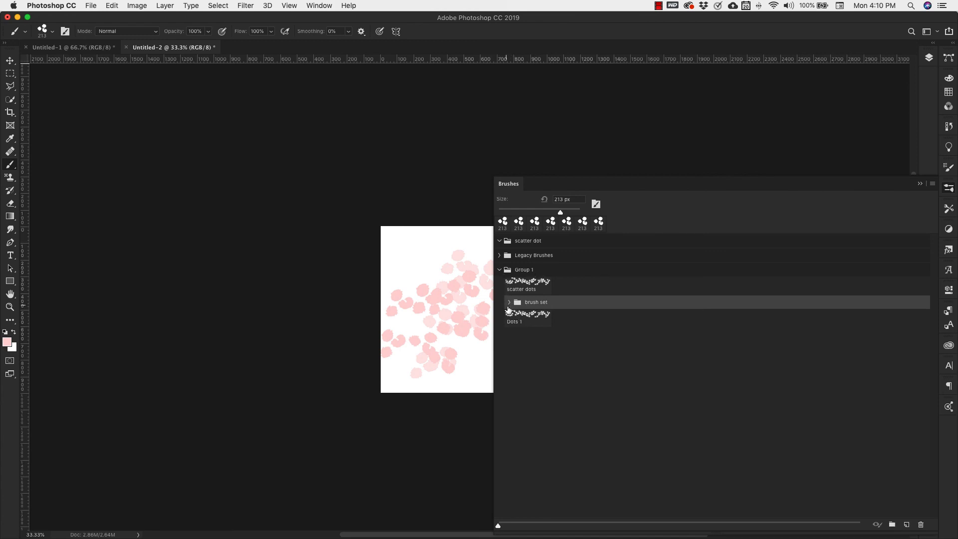